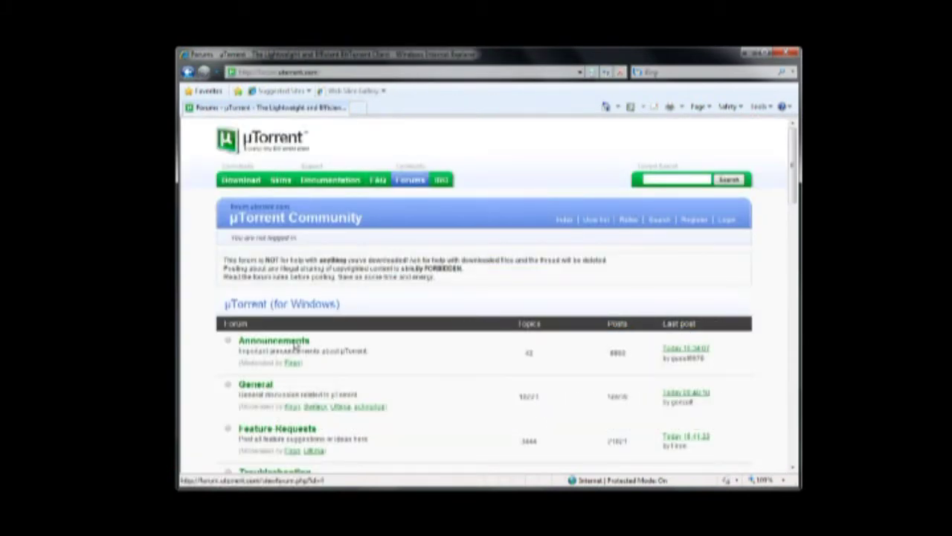
Download the installer from the µTorrent 2.0 Release Candidate 2 announcement thread and save it to the Desktop
click(295, 343)
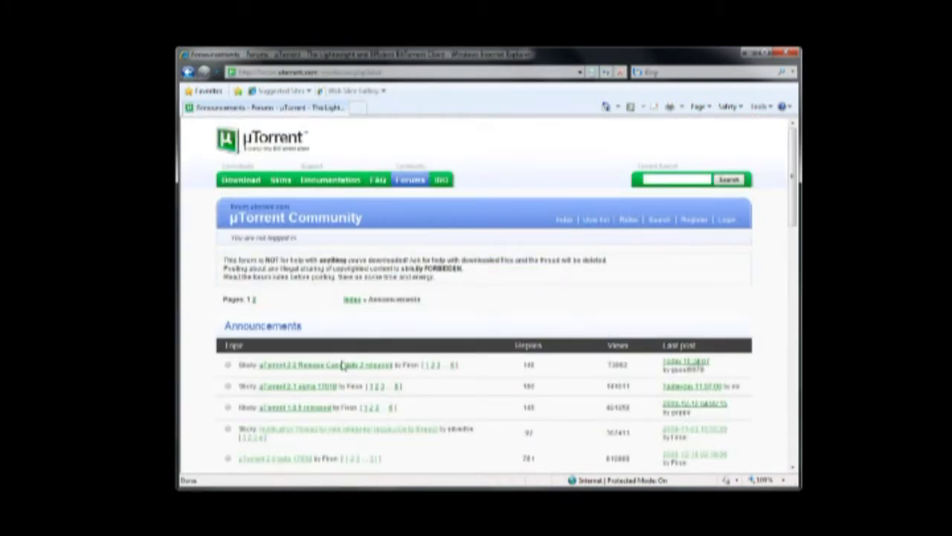
click(345, 364)
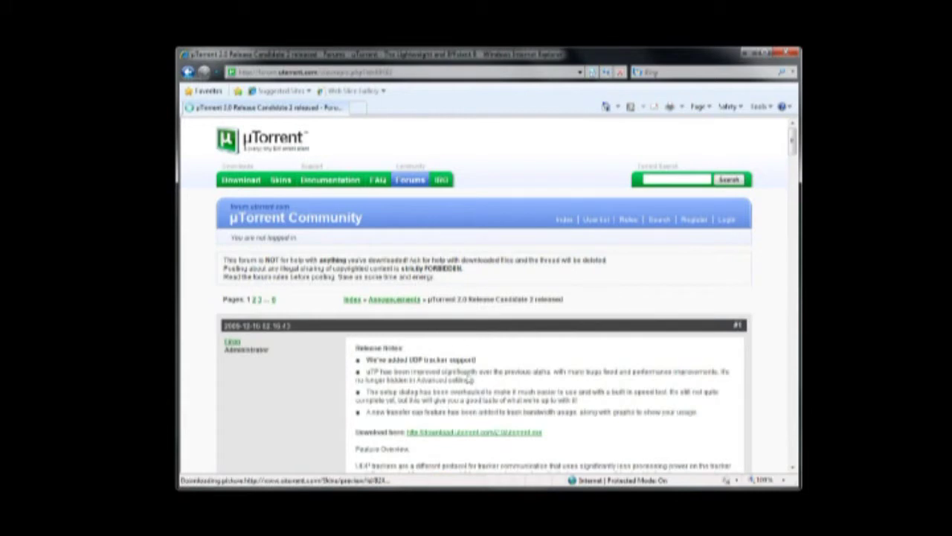
click(471, 432)
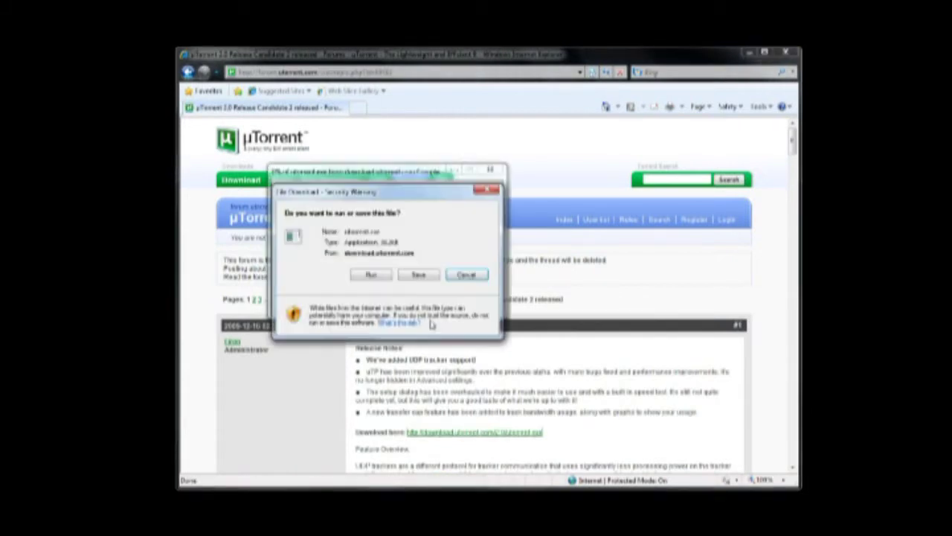
click(418, 275)
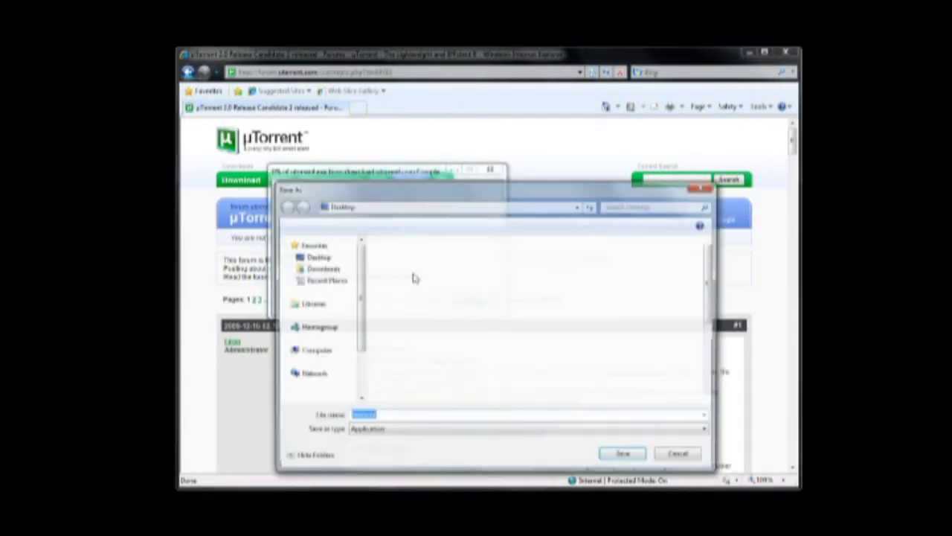
click(617, 454)
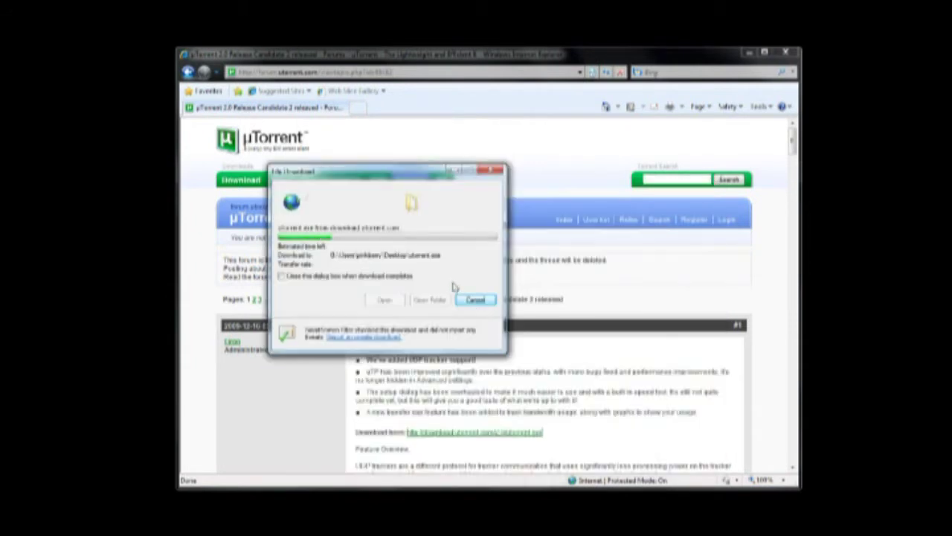
click(476, 299)
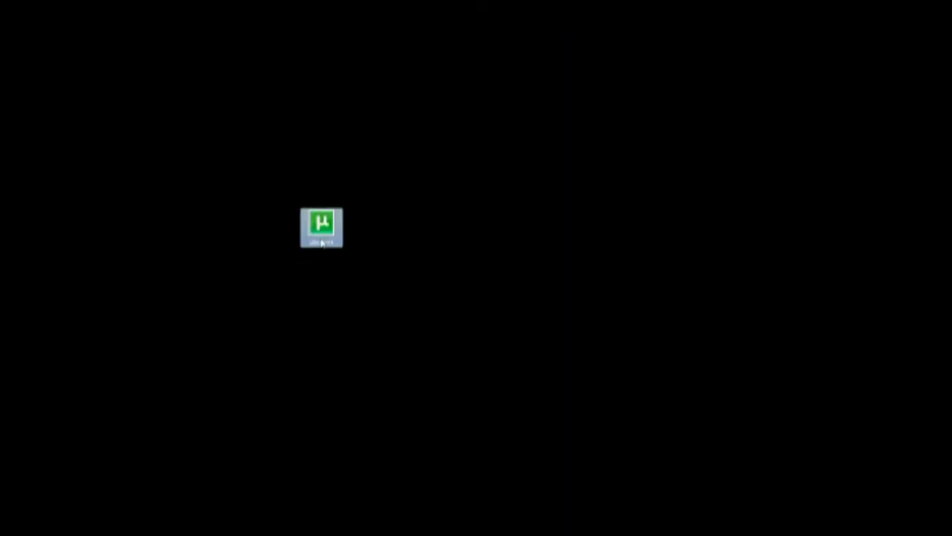
Launch the downloaded µTorrent installer and proceed through its introductory pages to the install location
double_click(321, 243)
click(417, 277)
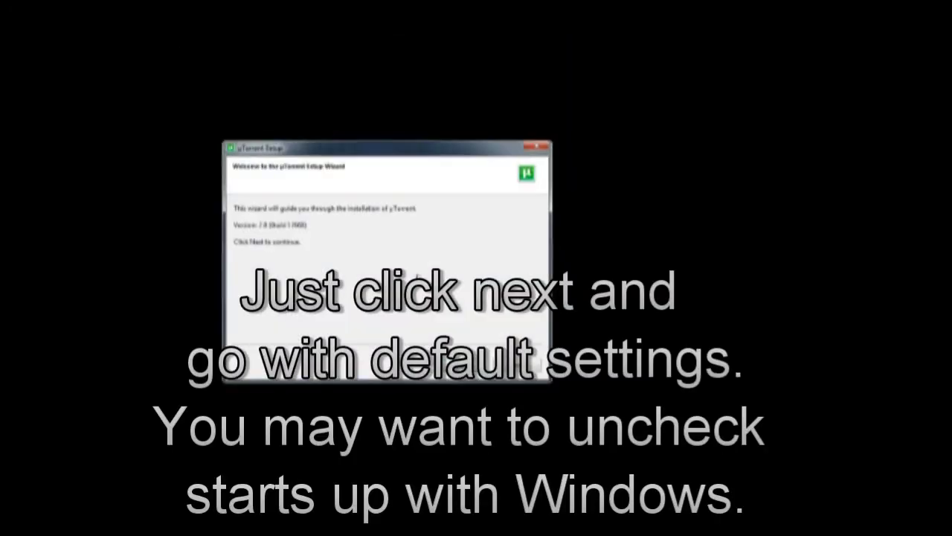
key(Return)
key(Return)
key(Return)
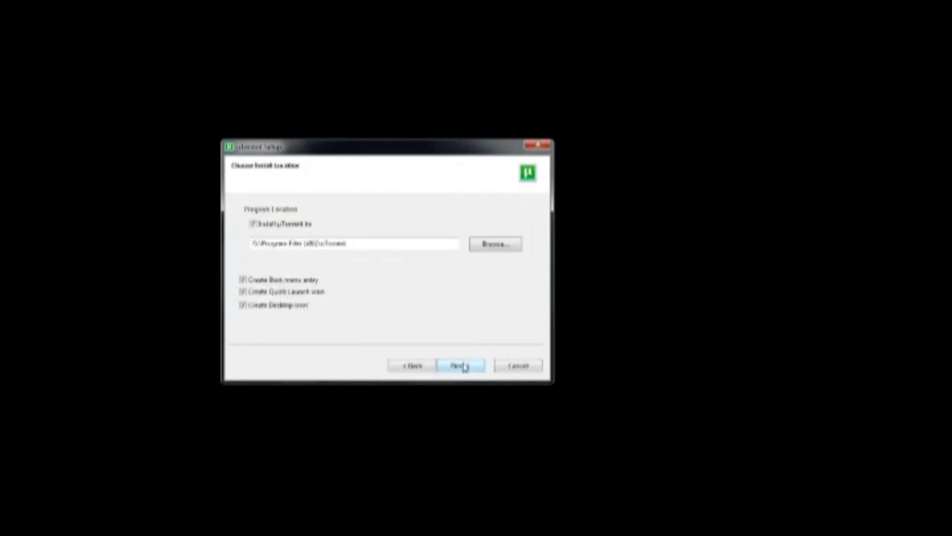
Install µTorrent with the default location and shortcuts, but with starting at Windows startup disabled
click(460, 365)
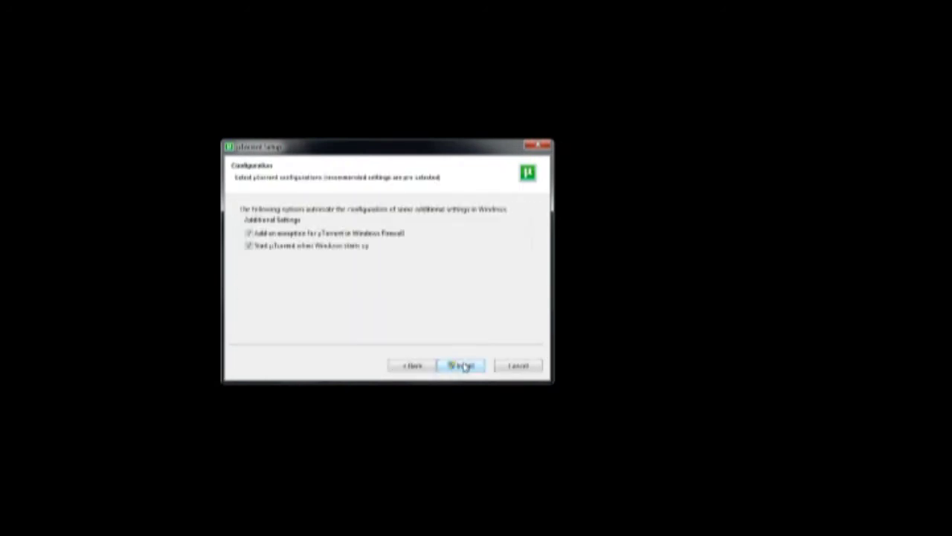
click(265, 247)
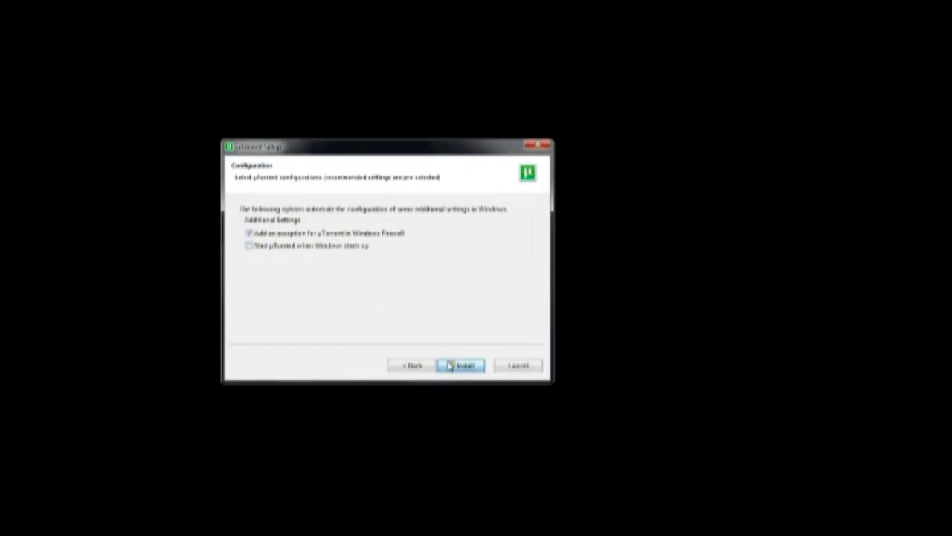
click(449, 365)
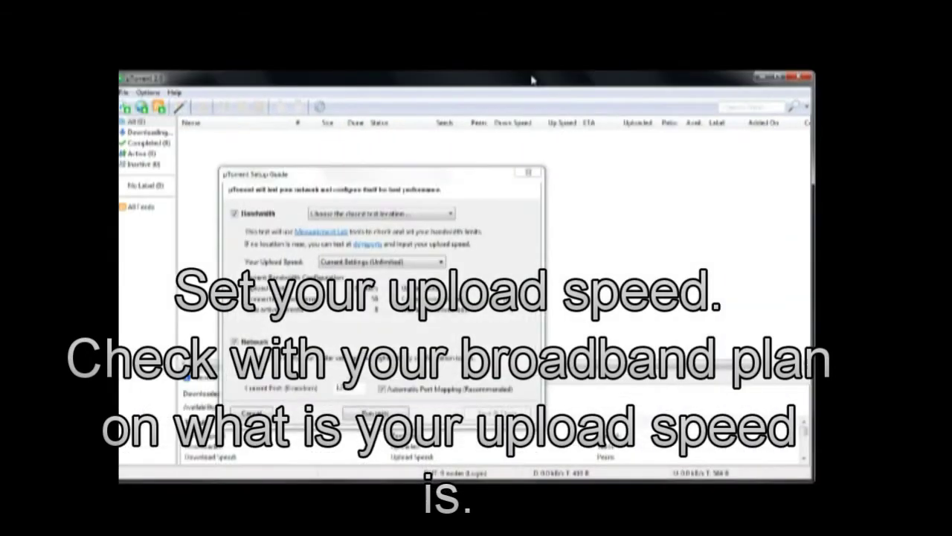
Set the upload speed to 5 Mbit/s in the µTorrent Setup Guide and save the configuration
click(419, 264)
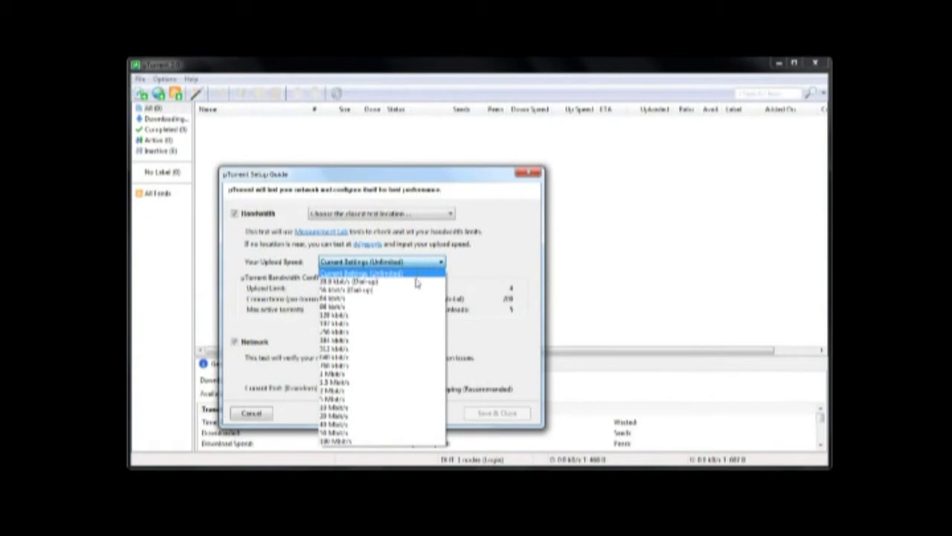
click(394, 398)
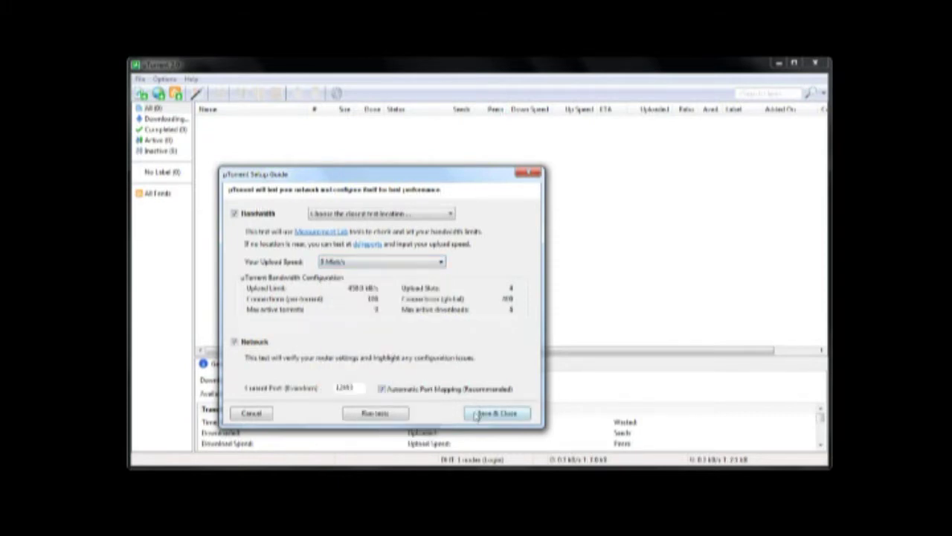
click(495, 413)
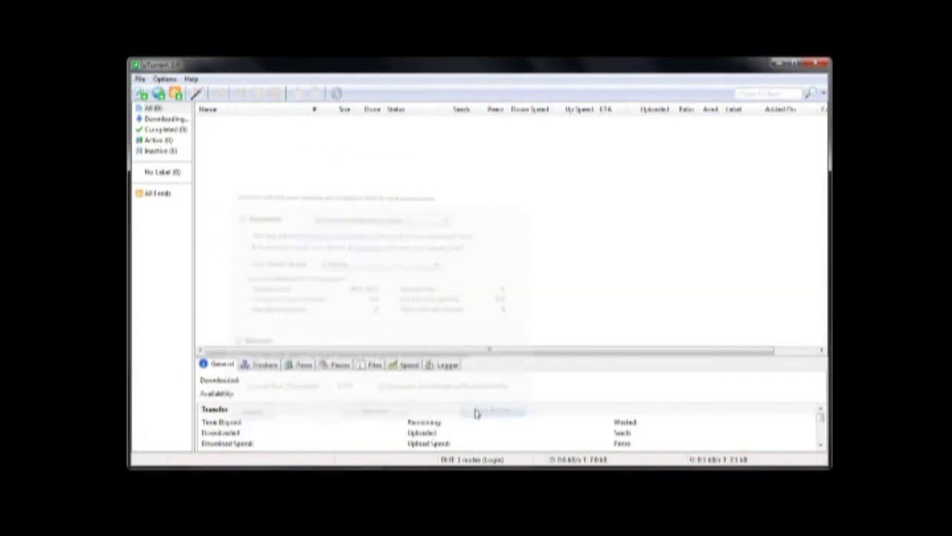
Open the µTorrent preferences at the Directories settings
click(165, 79)
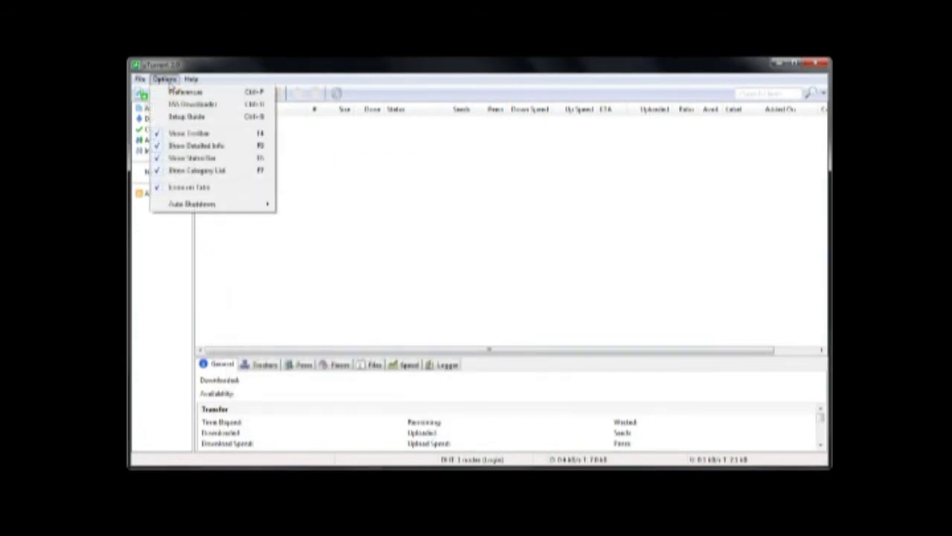
click(171, 93)
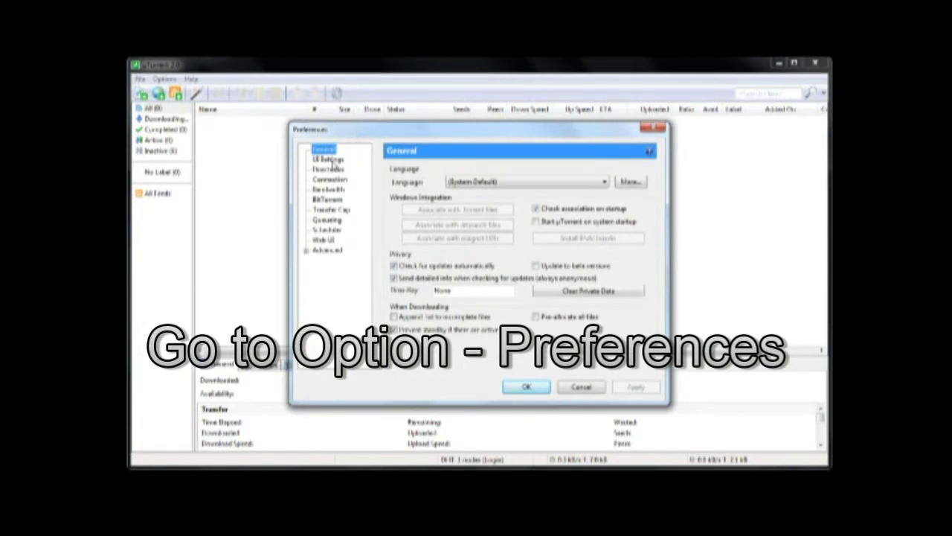
click(335, 160)
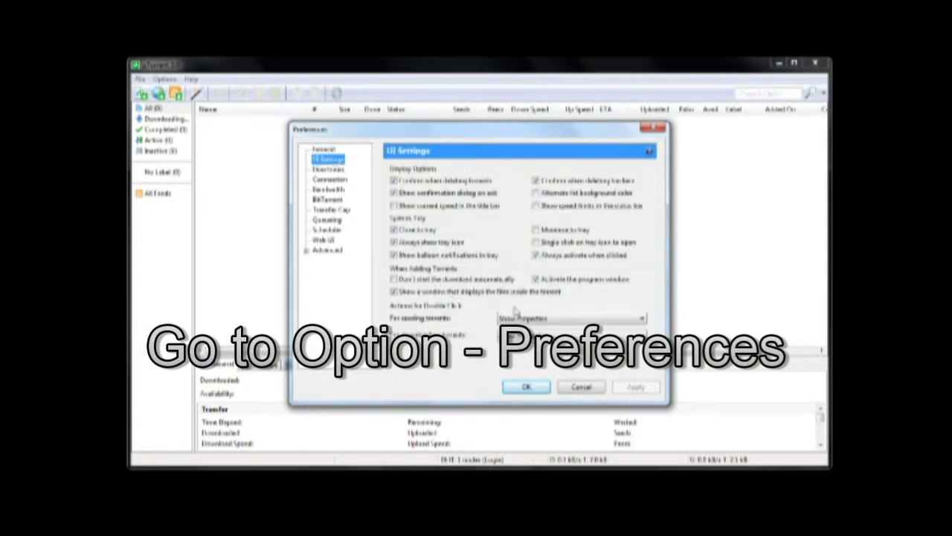
click(332, 170)
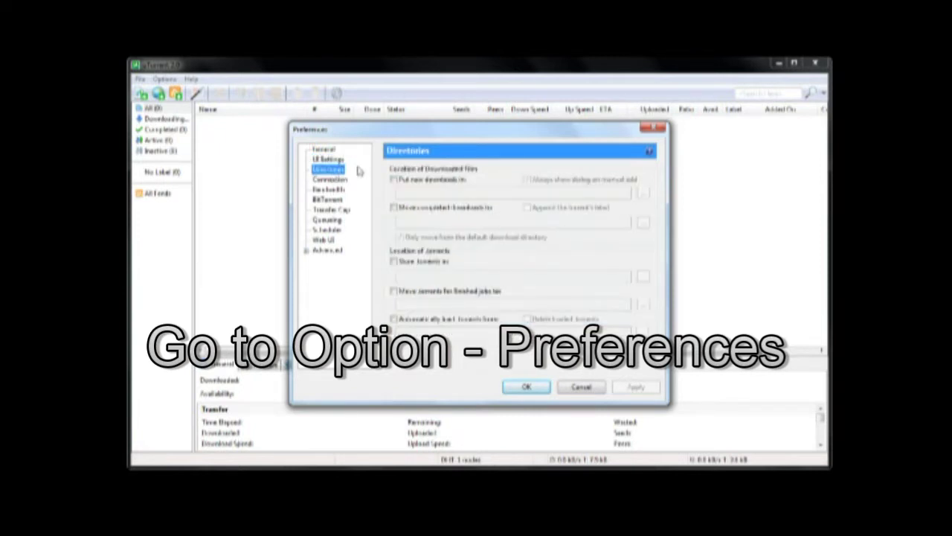
Enable a custom location for new downloads and browse to the Desktop in the folder selection
click(411, 183)
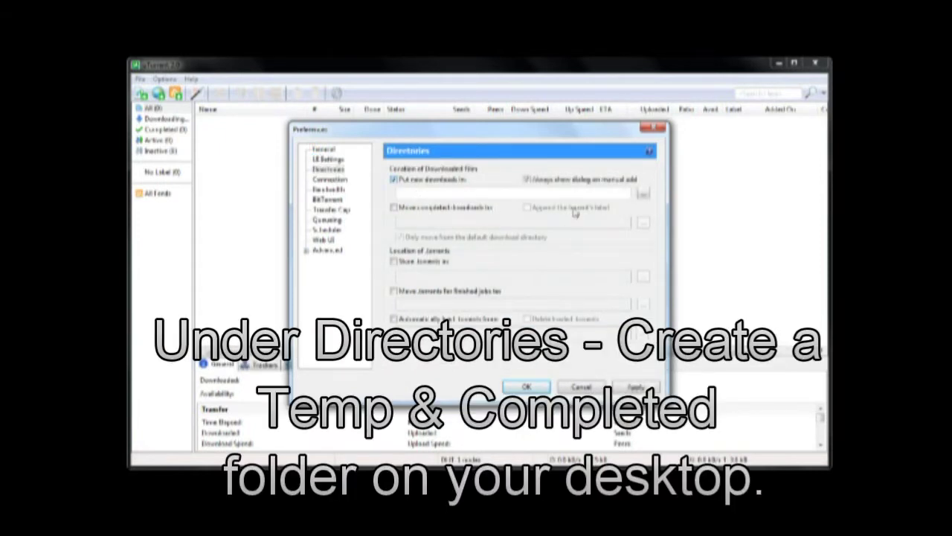
click(644, 195)
double_click(592, 221)
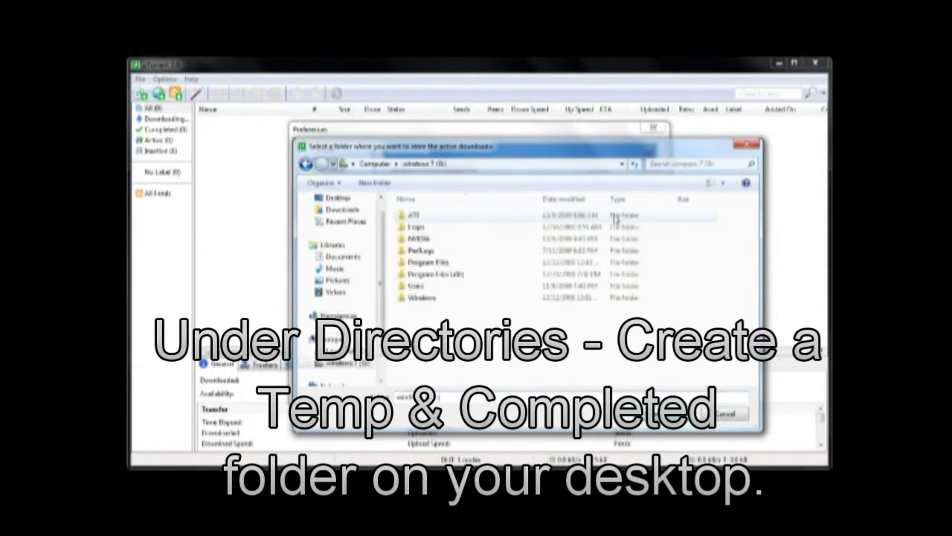
right_click(476, 341)
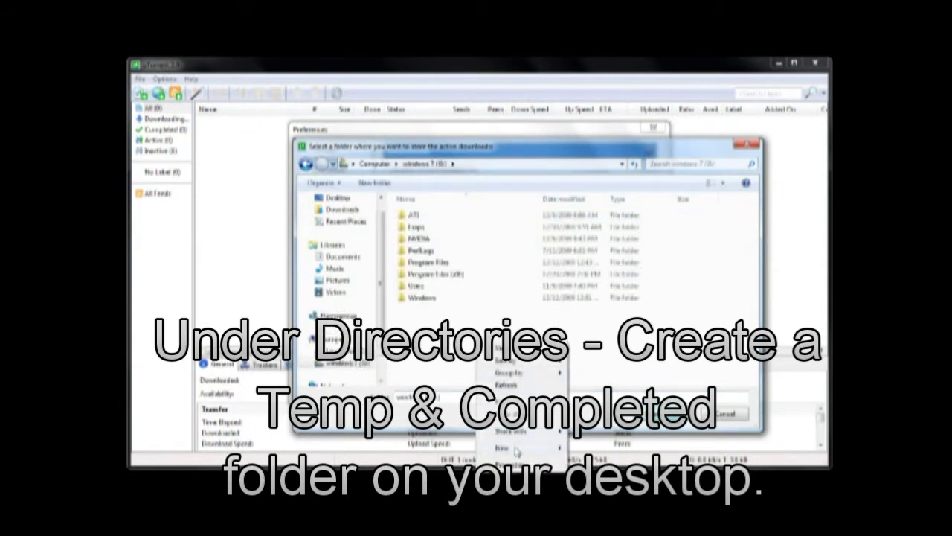
click(470, 371)
scroll(379, 268, up, 1)
click(337, 214)
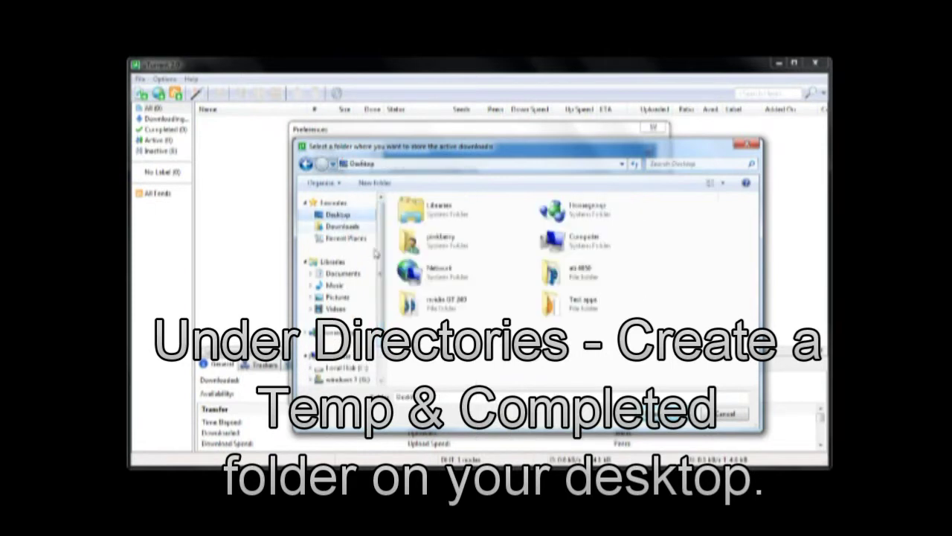
Create a Desktop folder named BT Temp and choose it as the location for new downloads
right_click(464, 349)
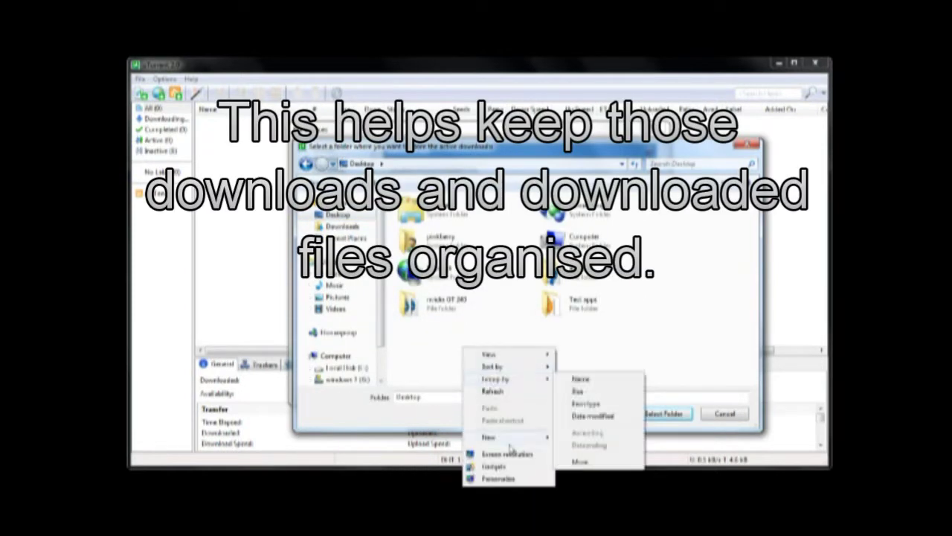
click(560, 439)
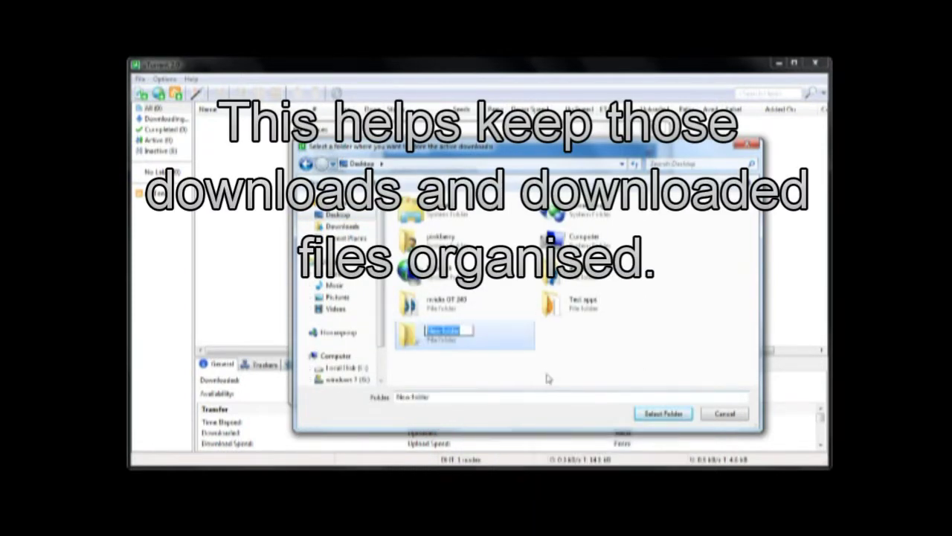
text(Test)
key(Return)
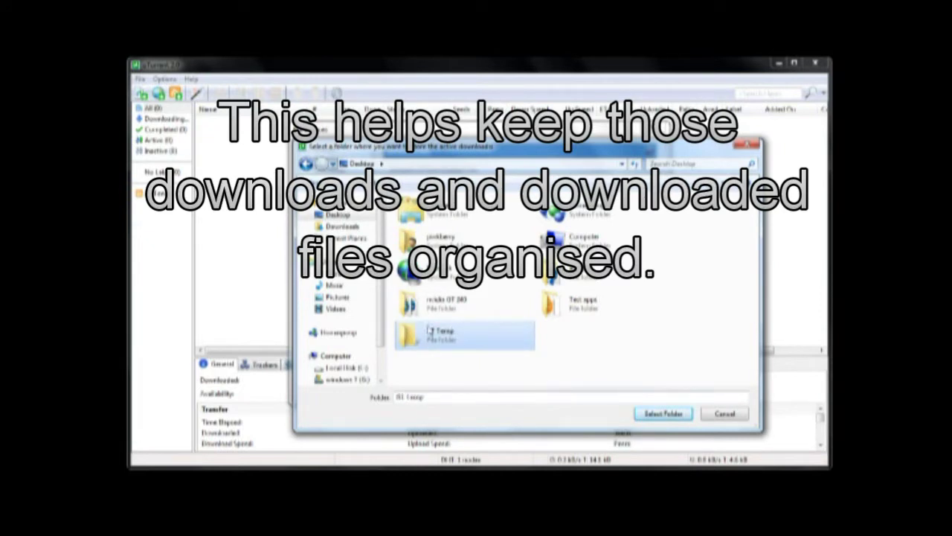
click(662, 415)
Enable moving completed downloads and point it to a new Desktop folder named BT Completed
click(393, 207)
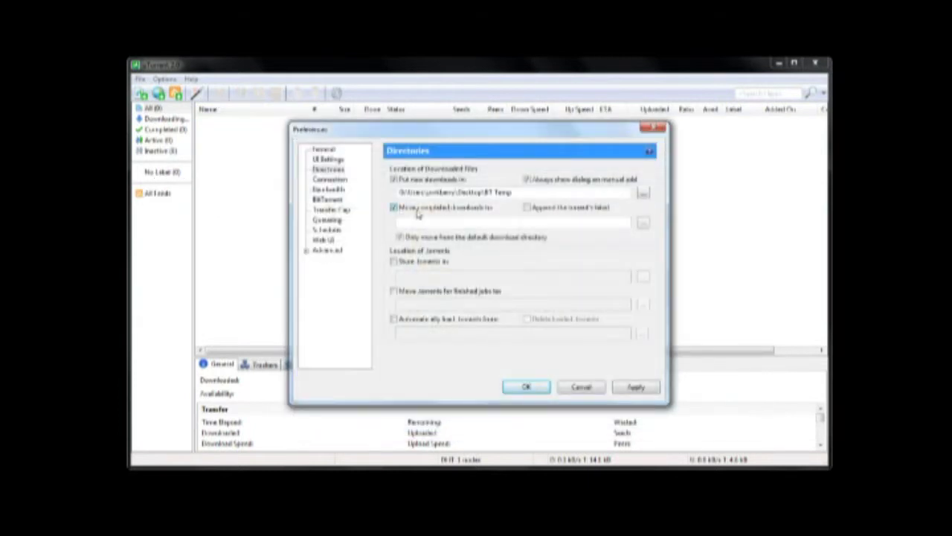
click(642, 224)
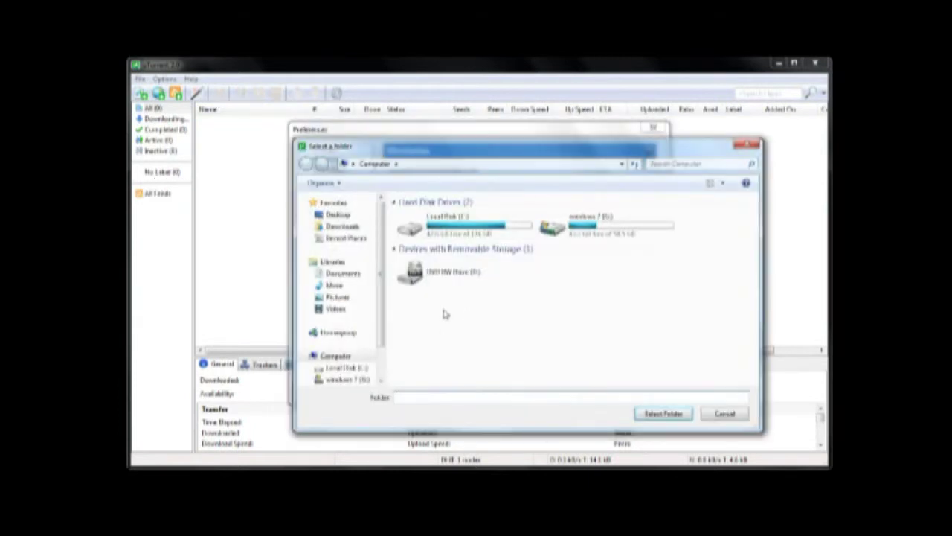
click(340, 215)
right_click(537, 370)
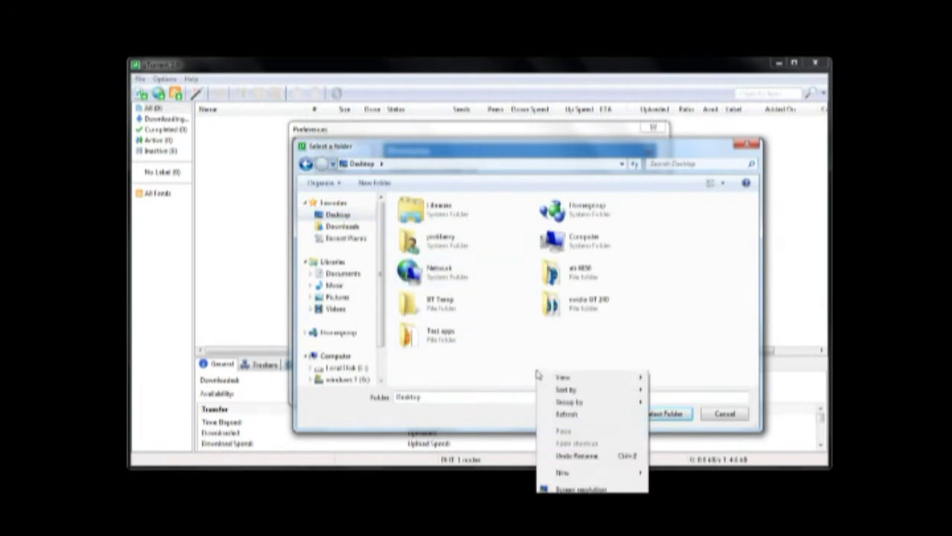
mouse_move(569, 473)
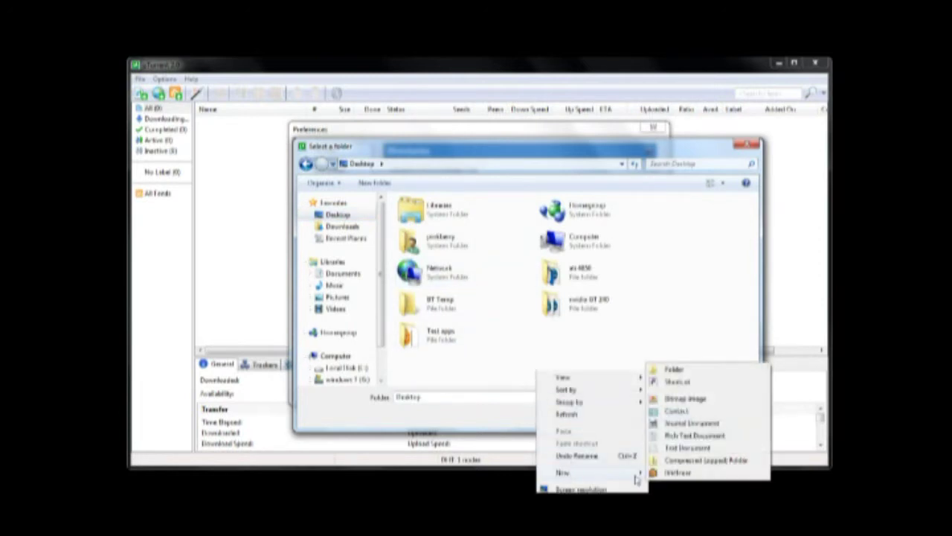
click(684, 368)
text(BT)
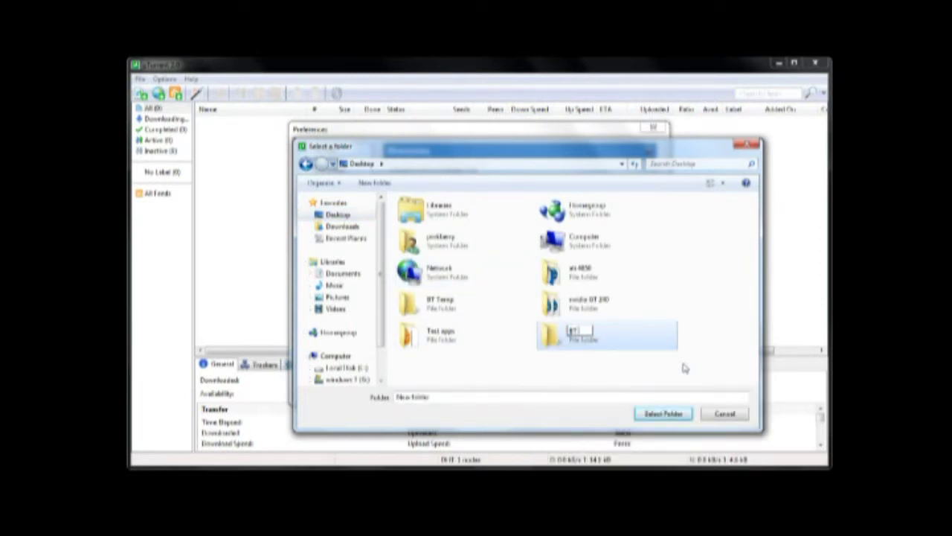
text( Completed)
key(Return)
click(653, 415)
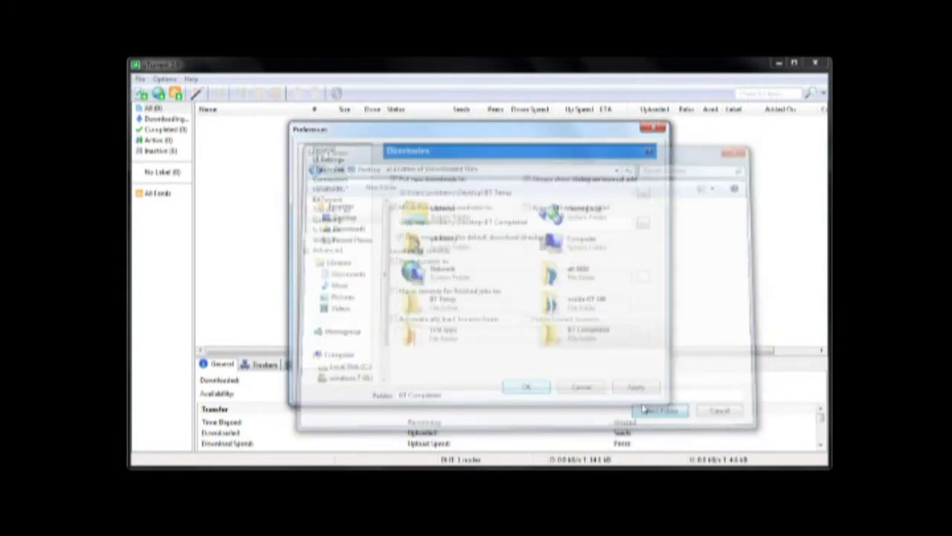
In the Bandwidth settings, set global maximum connections to 175, reduce connected peers per torrent, and set upload slots per torrent to 1
click(333, 190)
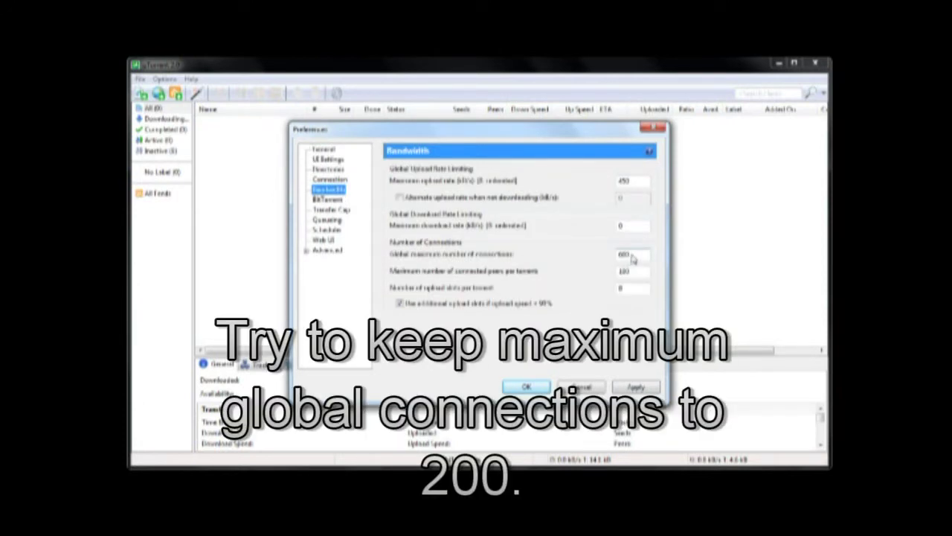
click(632, 256)
drag(632, 257, 607, 259)
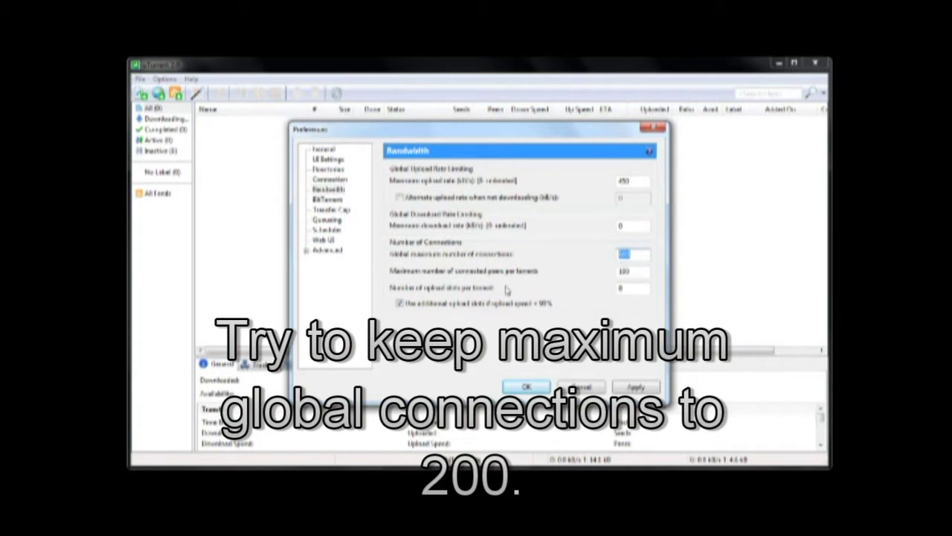
text(25)
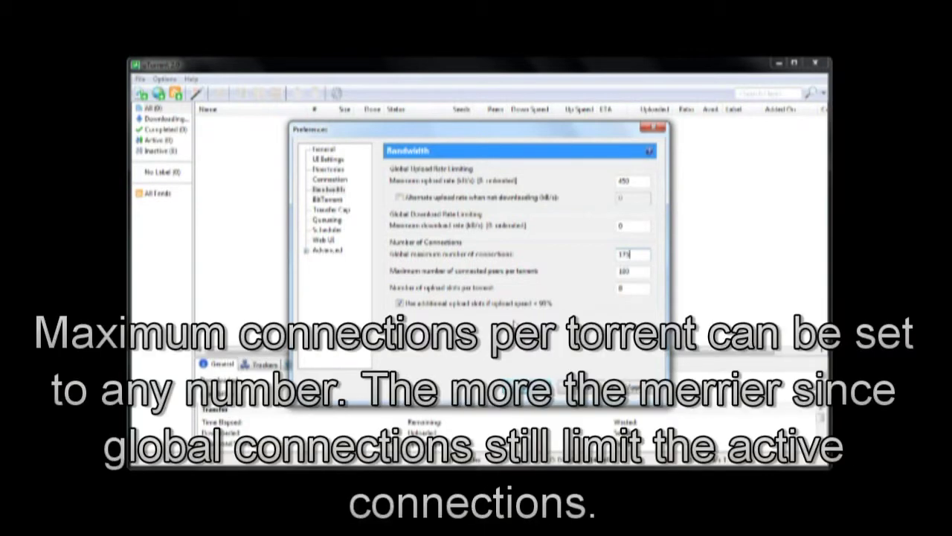
key(Tab)
key(BackSpace)
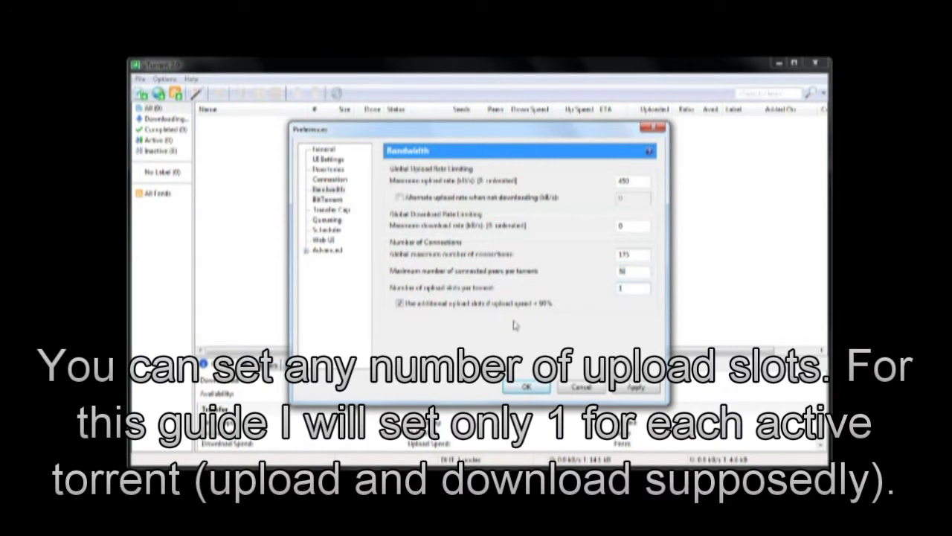
Set the outgoing protocol encryption to Forced in the BitTorrent preferences
click(336, 199)
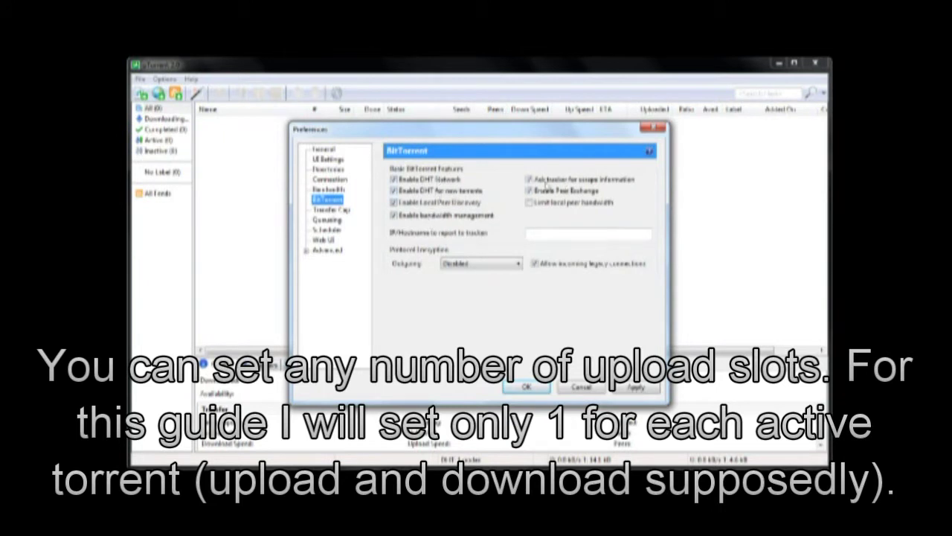
click(468, 265)
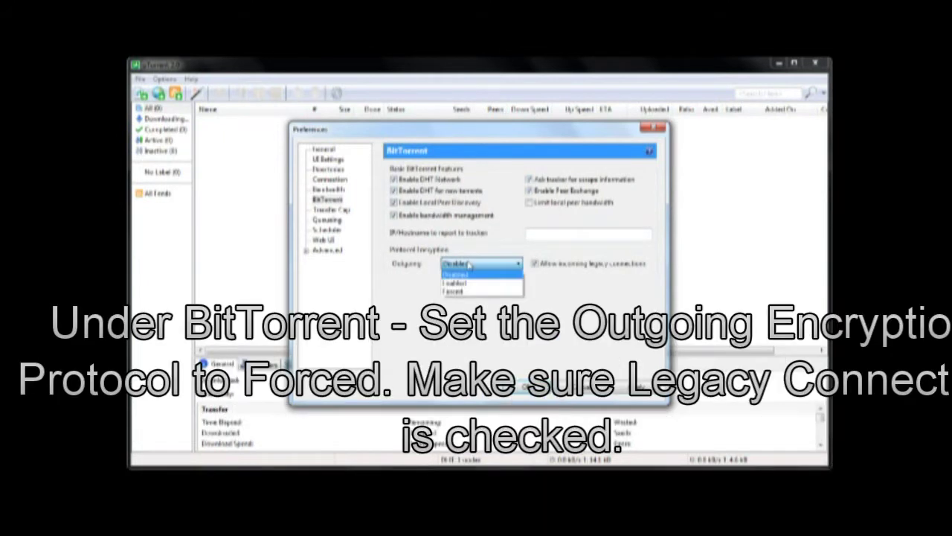
click(476, 292)
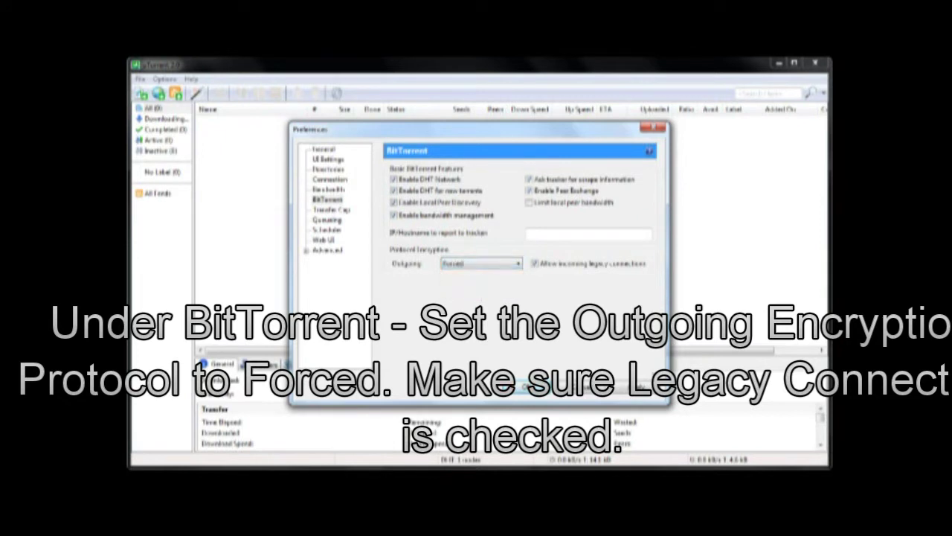
click(337, 191)
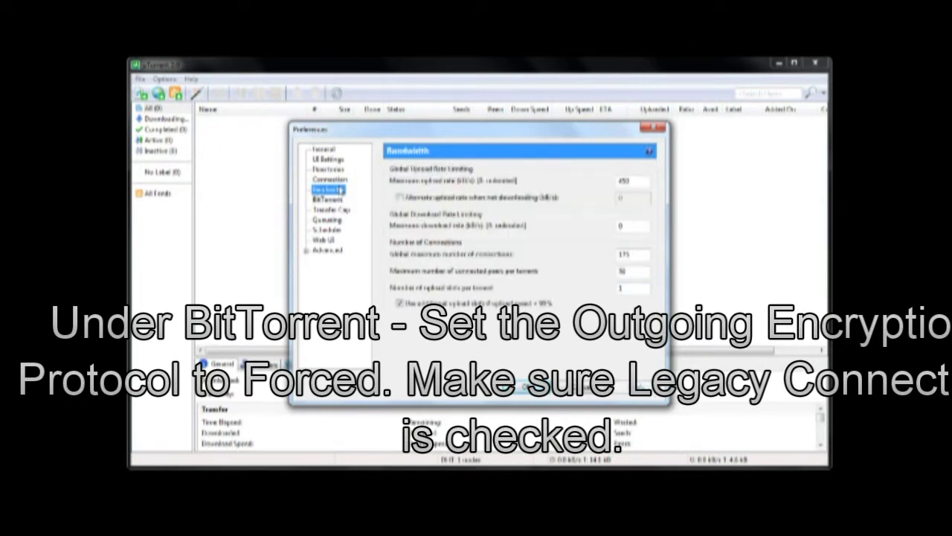
click(331, 199)
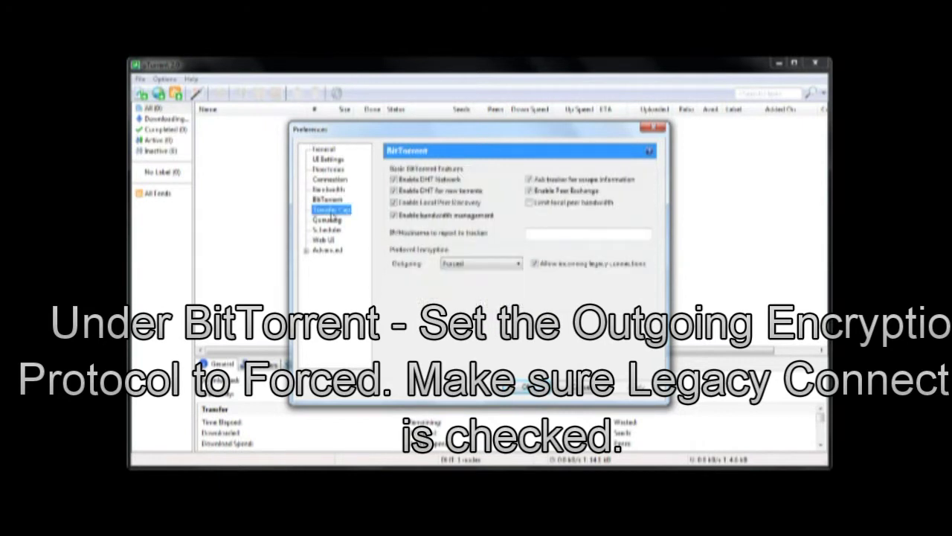
In the Queueing preferences, set the maximum number of active torrents to 11 and the maximum number of active downloads to 10
click(326, 220)
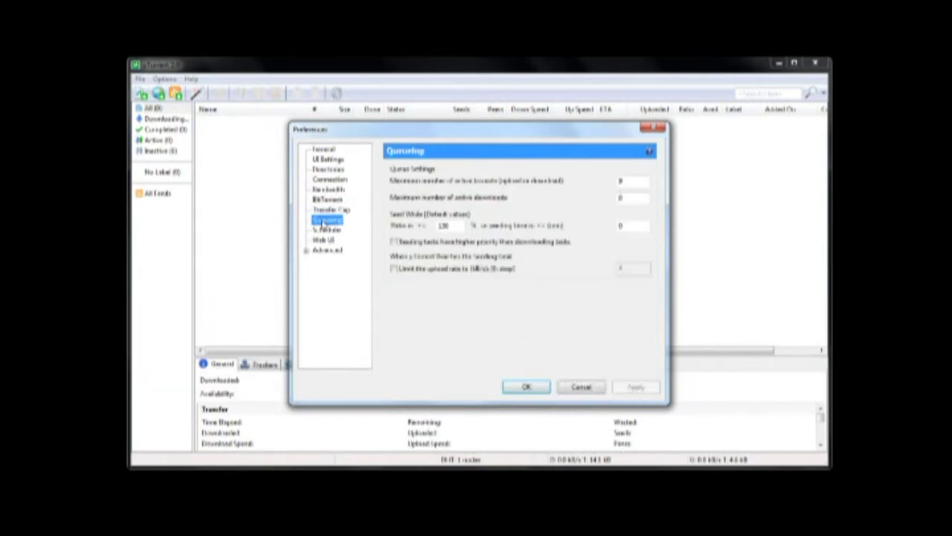
double_click(621, 183)
text(15)
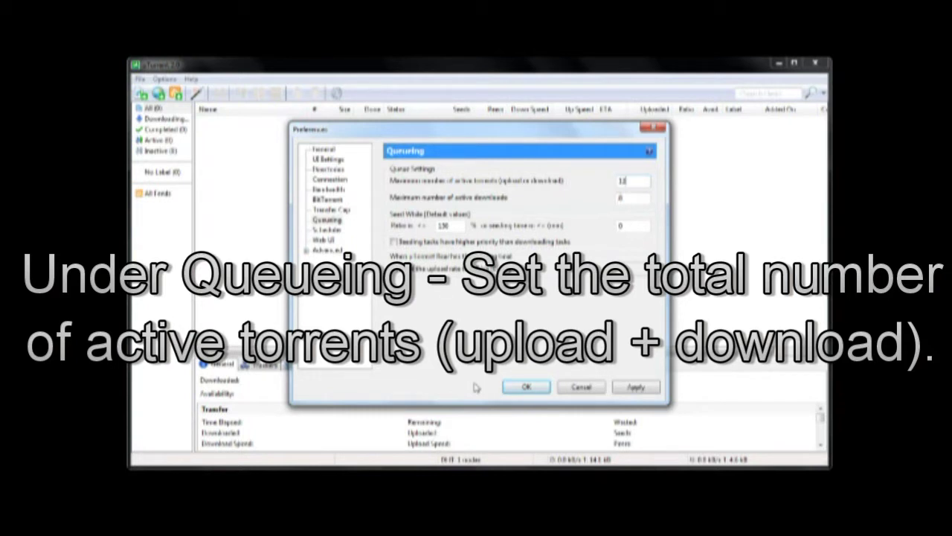
key(BackSpace)
text(0)
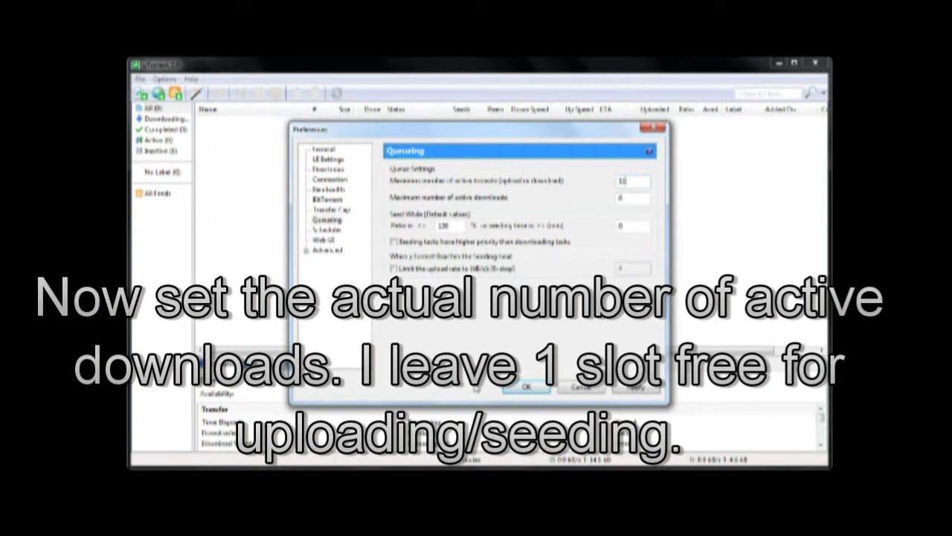
double_click(621, 197)
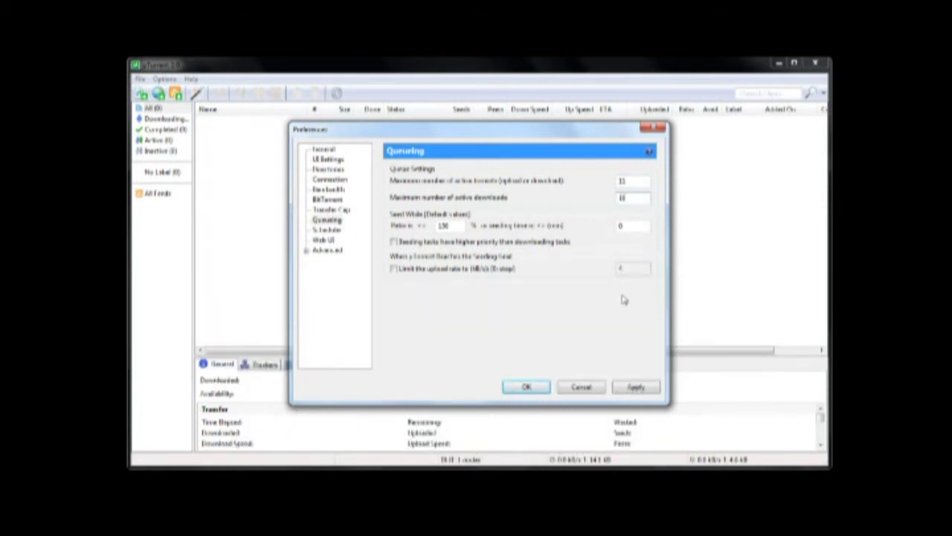
click(335, 232)
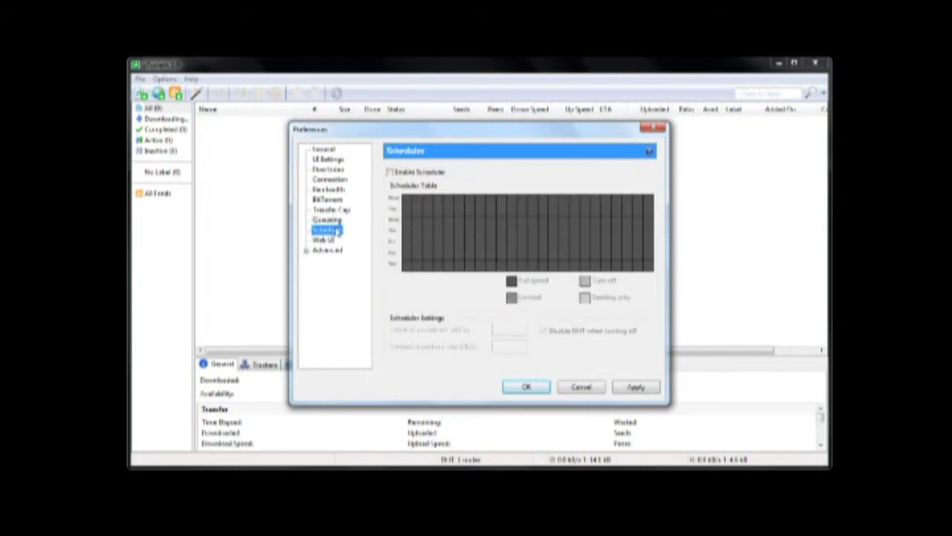
click(335, 223)
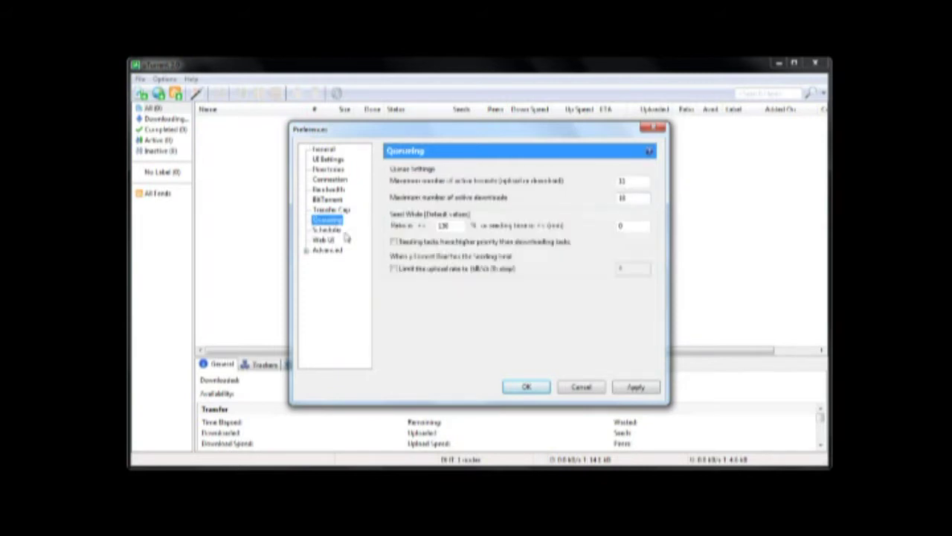
Open the Advanced preferences and enter 30 as the value for bt.connect_speed
click(324, 240)
click(327, 250)
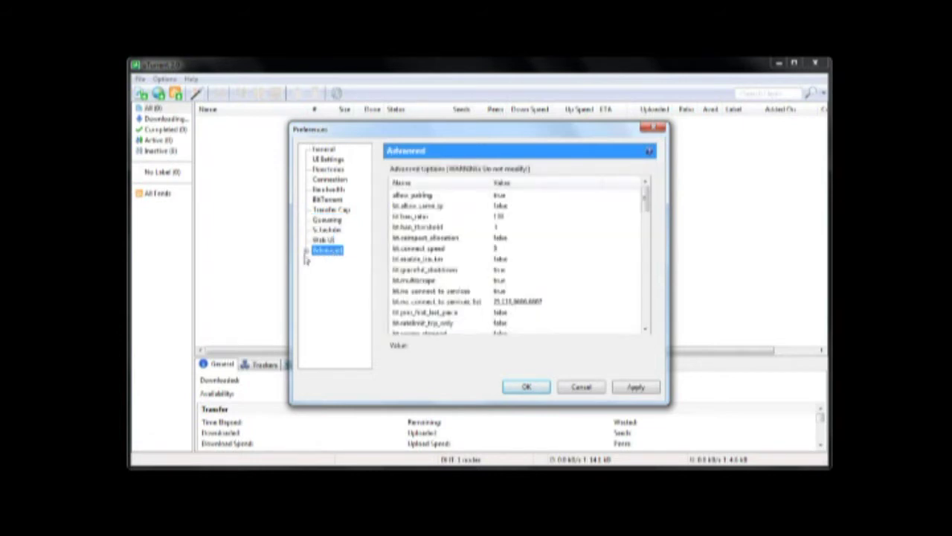
click(500, 250)
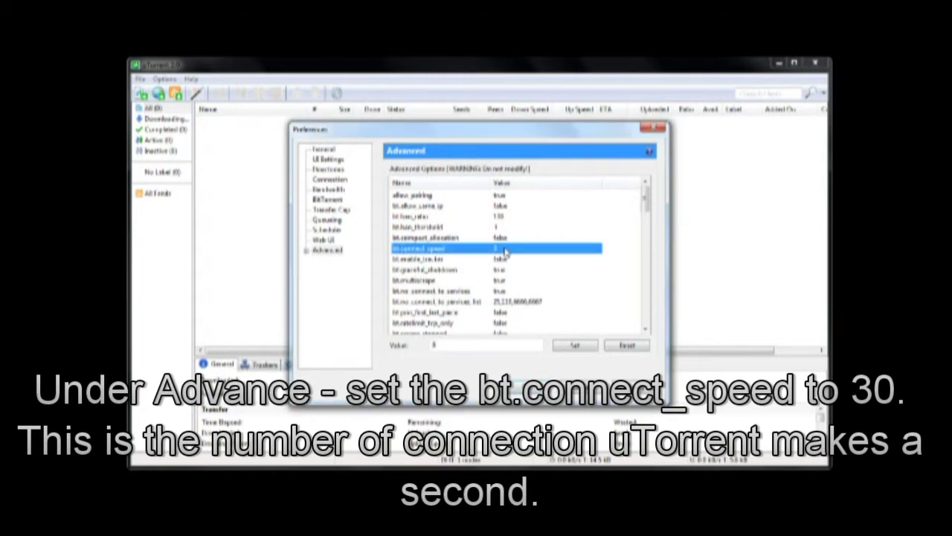
click(438, 346)
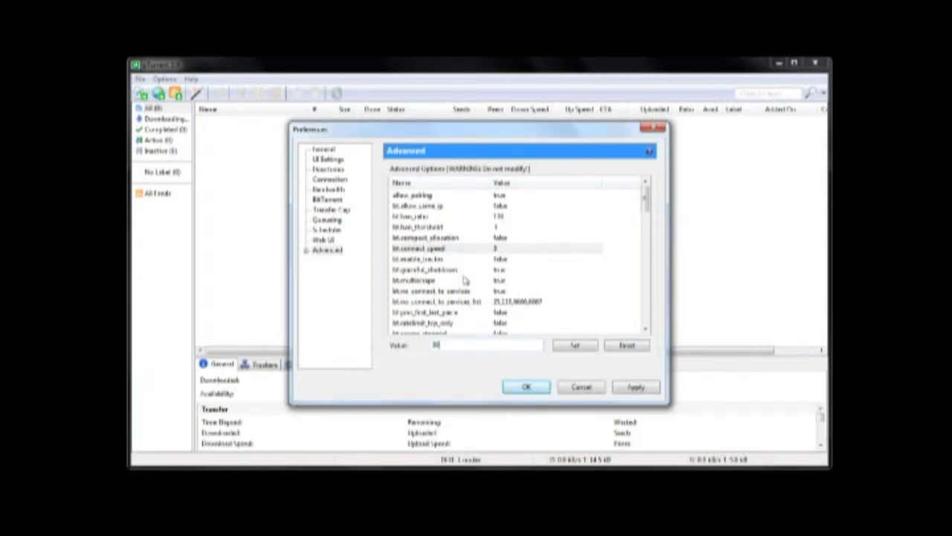
Set the advanced option bt.transp_disposition to 10
click(459, 312)
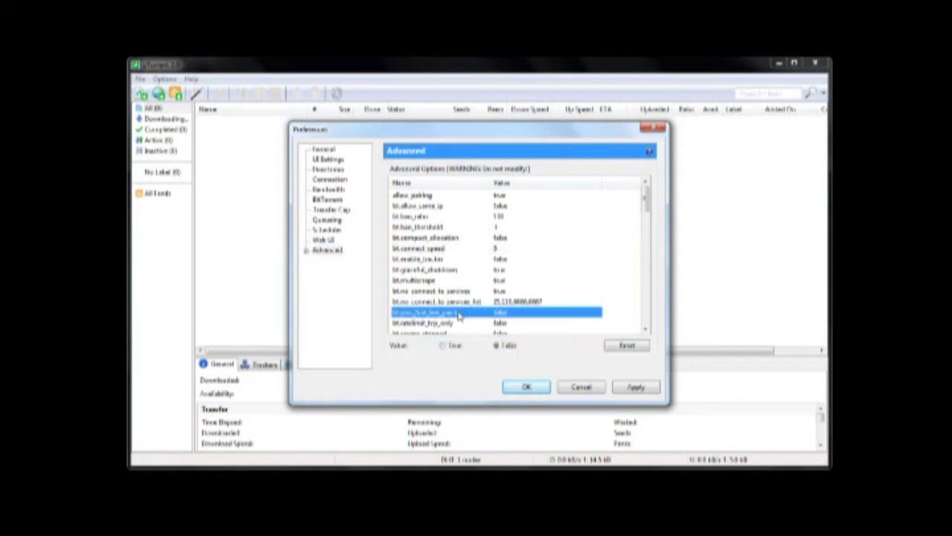
scroll(459, 316, down, 1)
scroll(459, 316, down, 1)
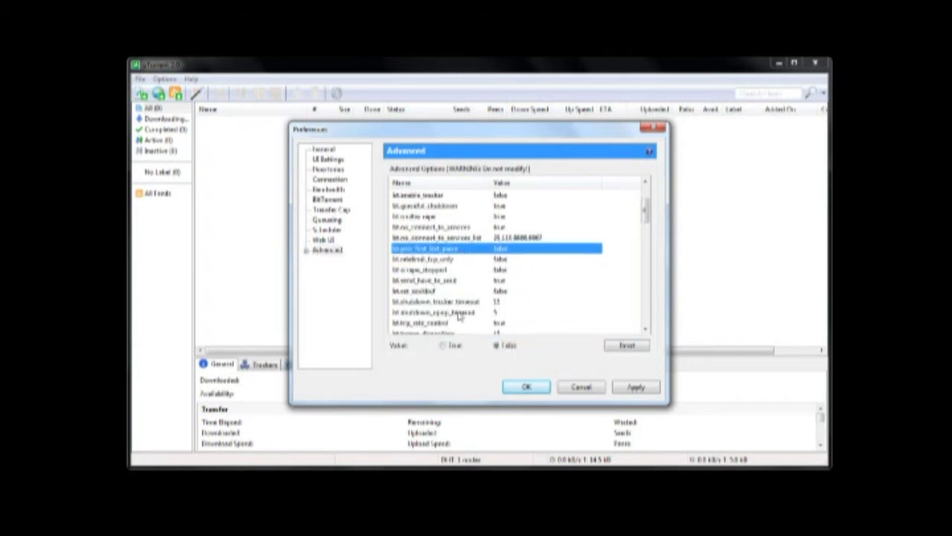
scroll(469, 298, down, 2)
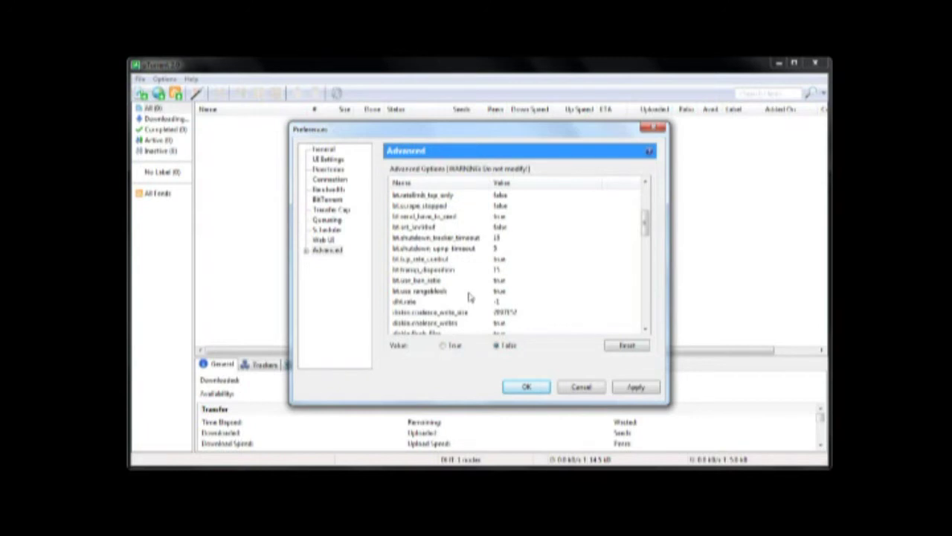
click(470, 269)
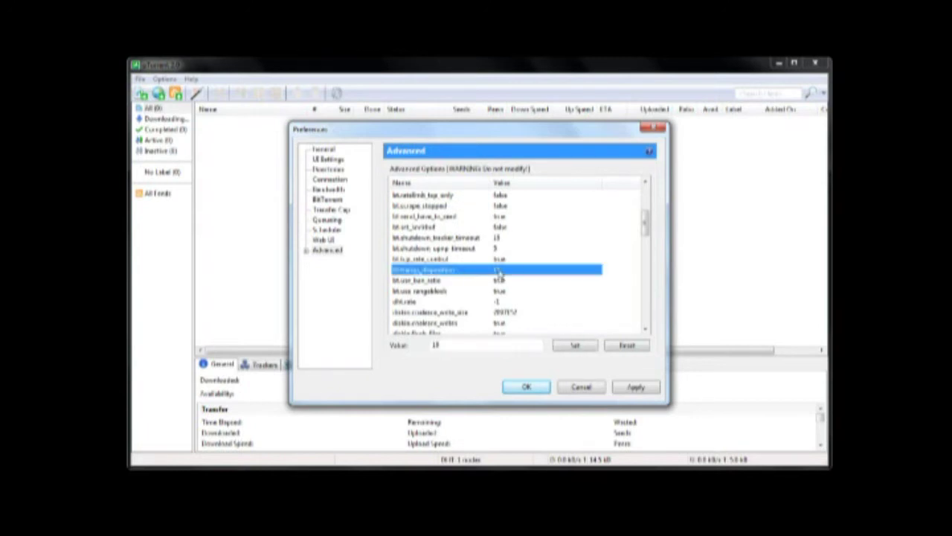
click(451, 347)
text(10)
click(573, 347)
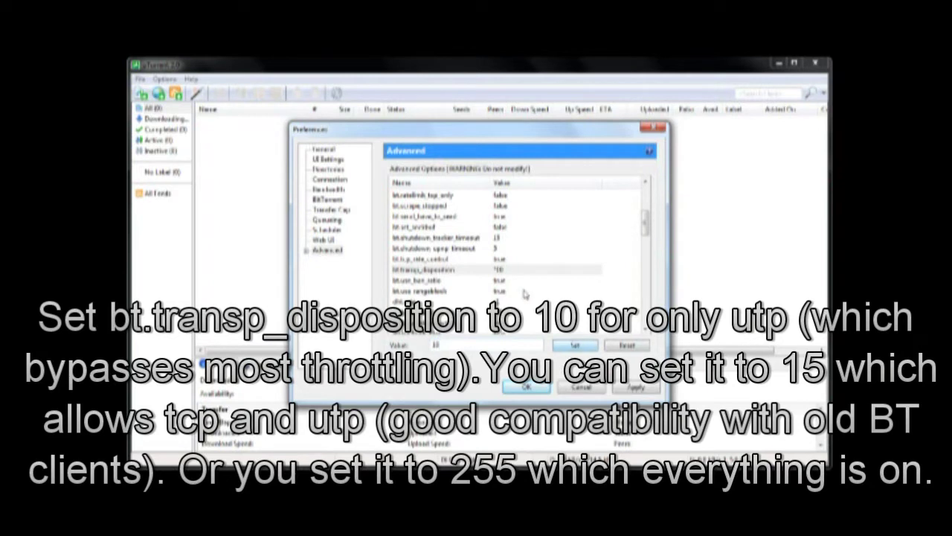
Set the advanced option bt.connect_speed to 30 and commit the value
scroll(513, 284, up, 6)
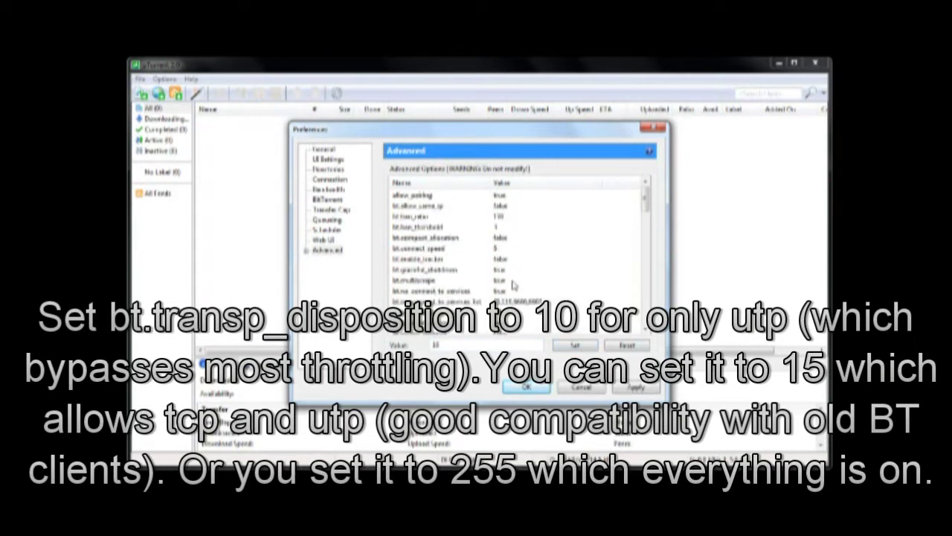
click(500, 248)
click(434, 346)
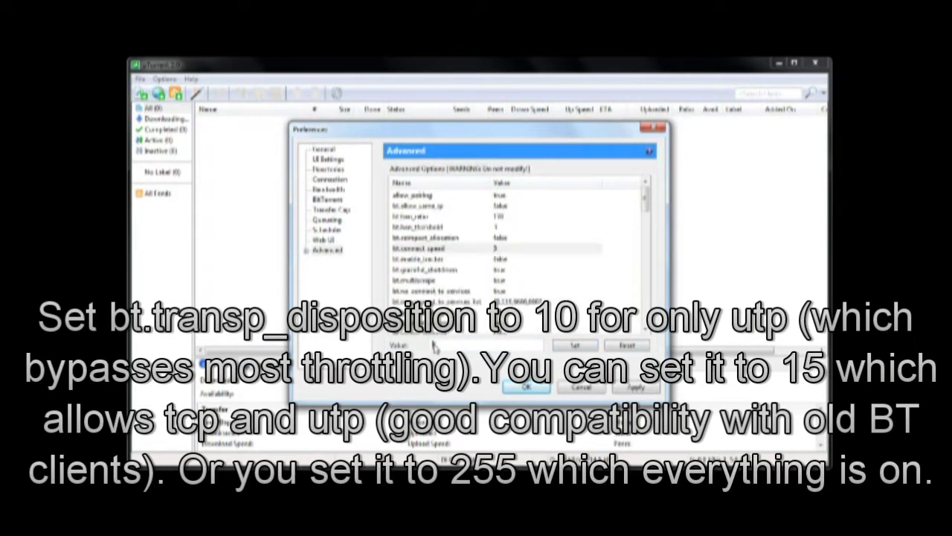
text(30)
click(576, 347)
Set the advanced option bt.shutdown_tracker_timeout to 20
scroll(554, 282, down, 5)
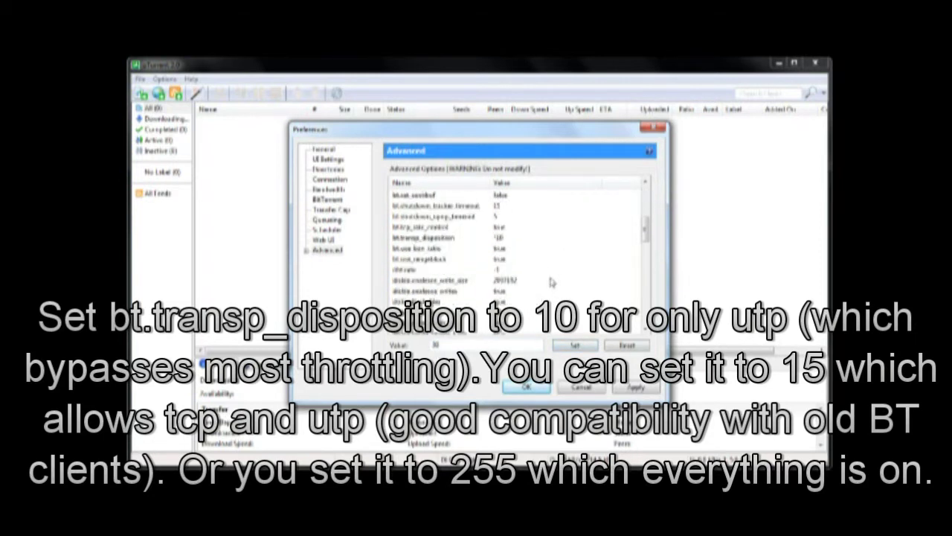
scroll(549, 280, down, 3)
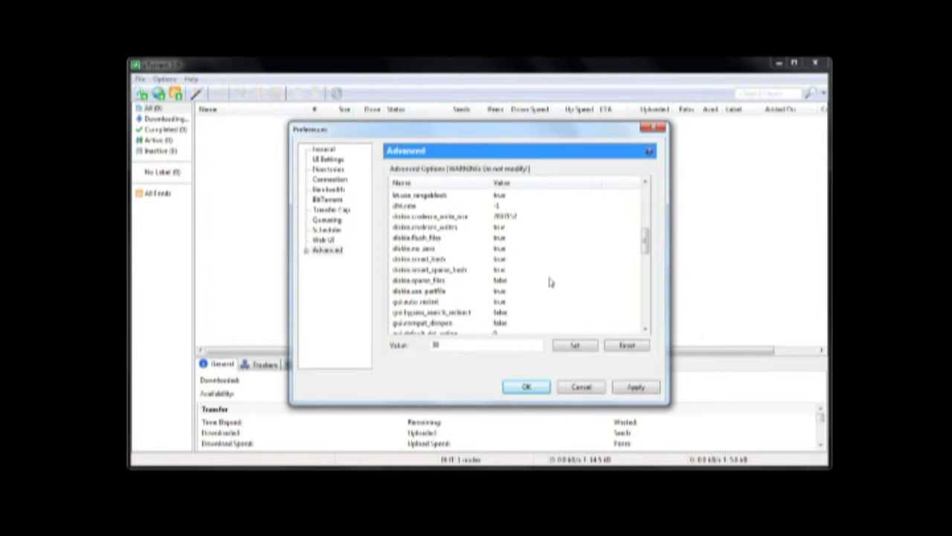
scroll(551, 281, down, 2)
scroll(520, 269, up, 6)
scroll(520, 273, up, 2)
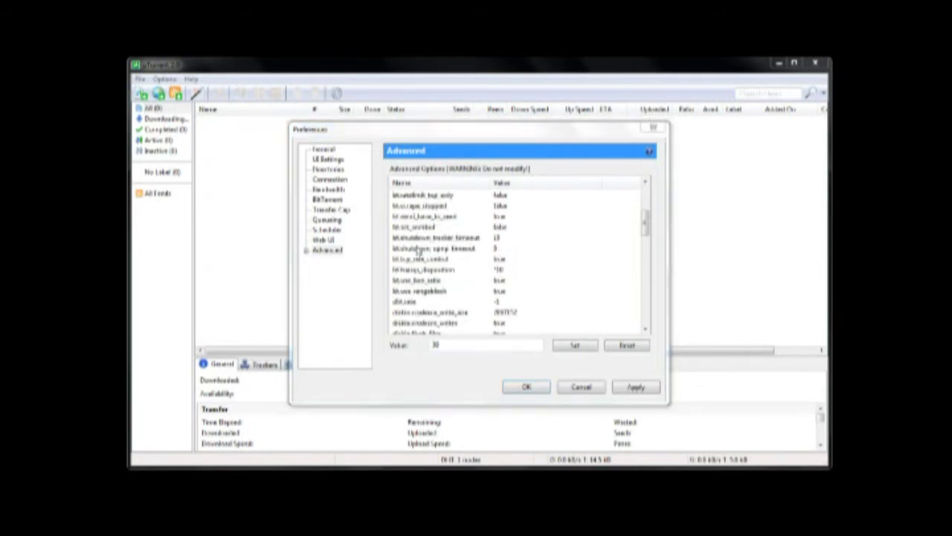
click(489, 250)
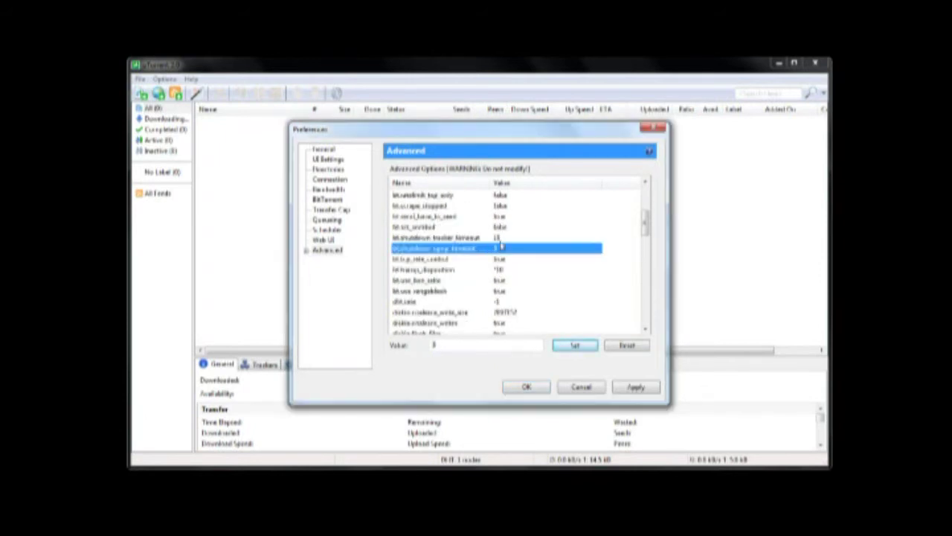
click(500, 238)
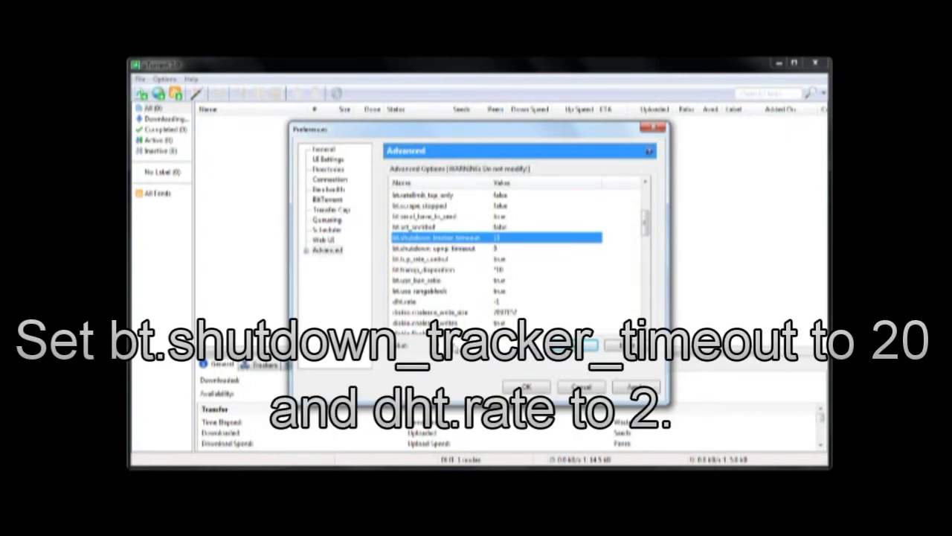
click(457, 345)
click(589, 345)
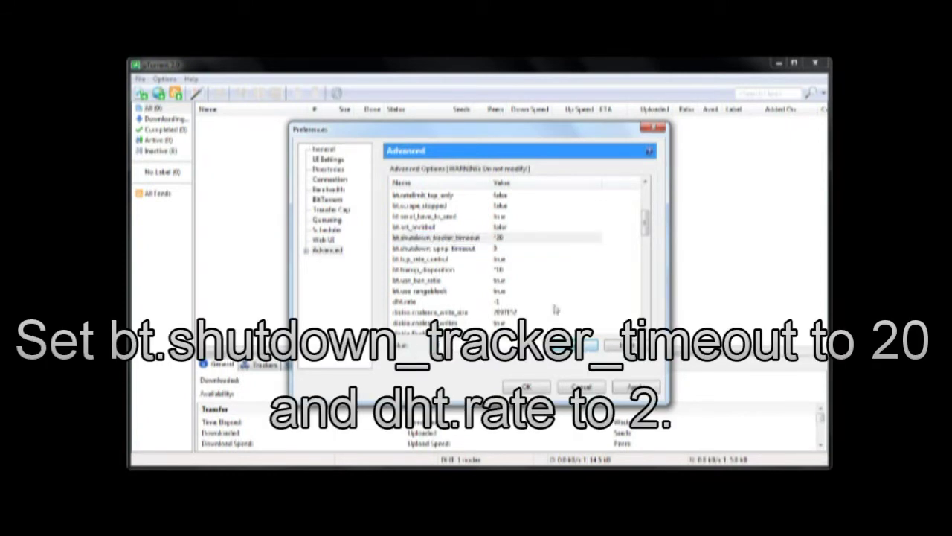
Set the advanced option dht.rate to 2
click(506, 270)
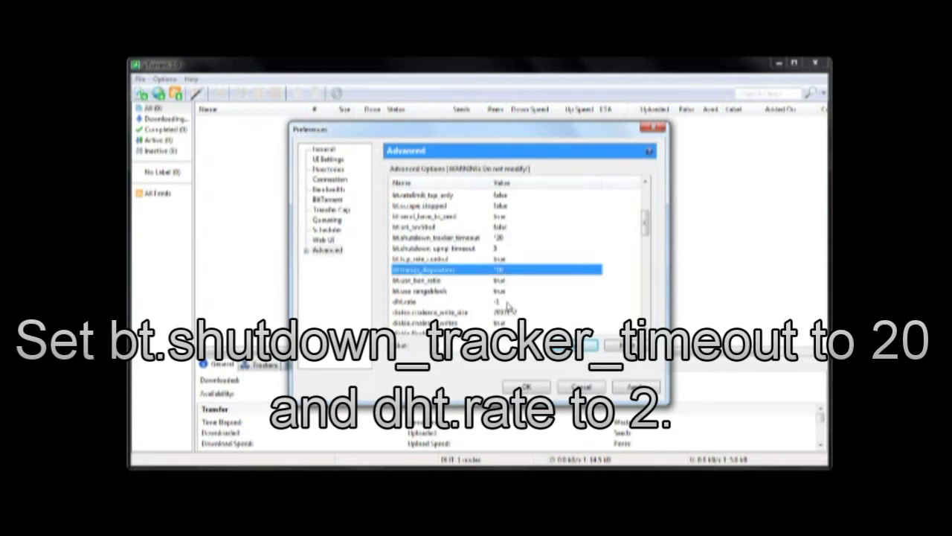
click(508, 302)
click(419, 350)
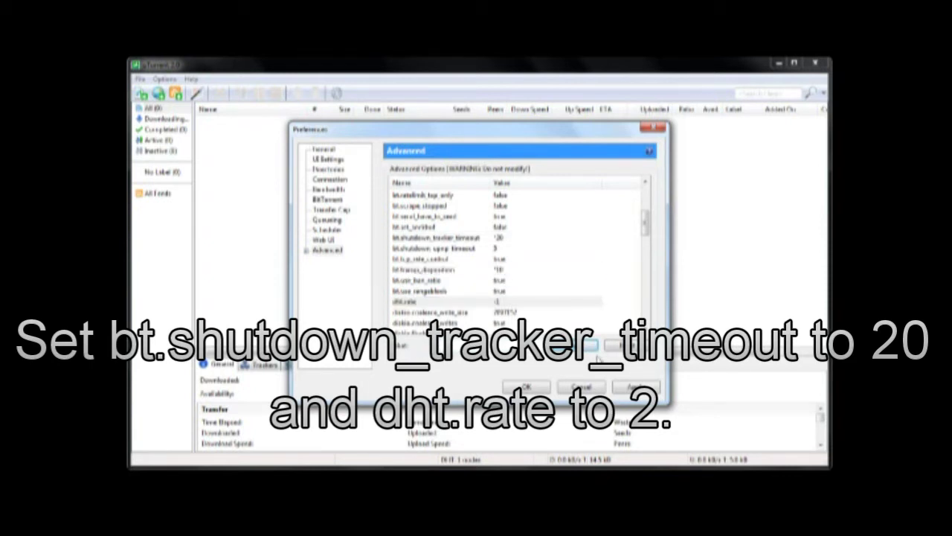
Set the advanced option net.max_halfopen to 50 and save all the preferences
scroll(532, 309, down, 2)
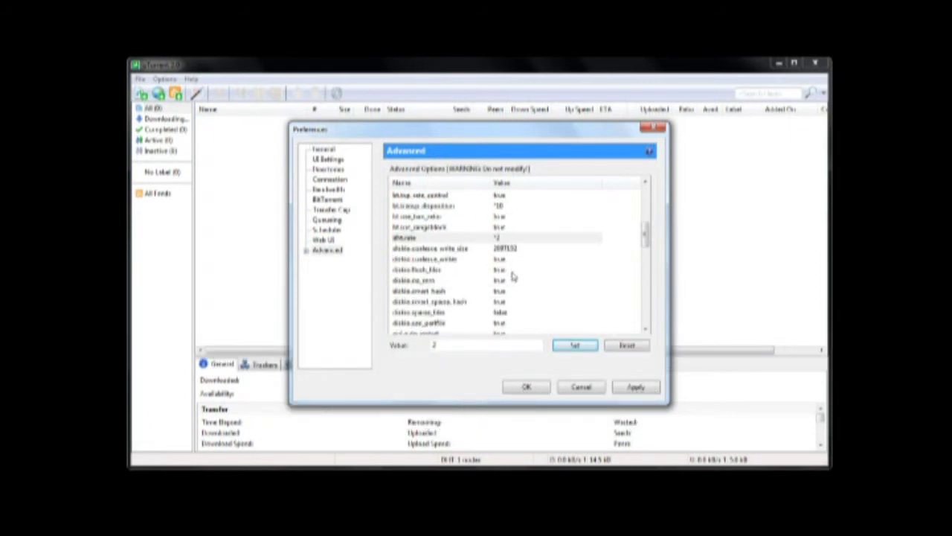
scroll(512, 276, down, 2)
scroll(513, 275, down, 4)
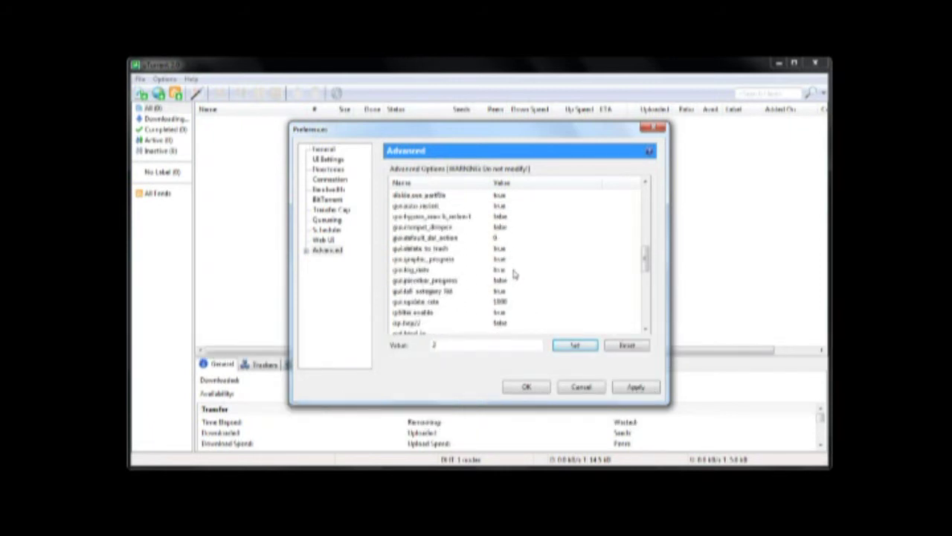
scroll(513, 275, down, 3)
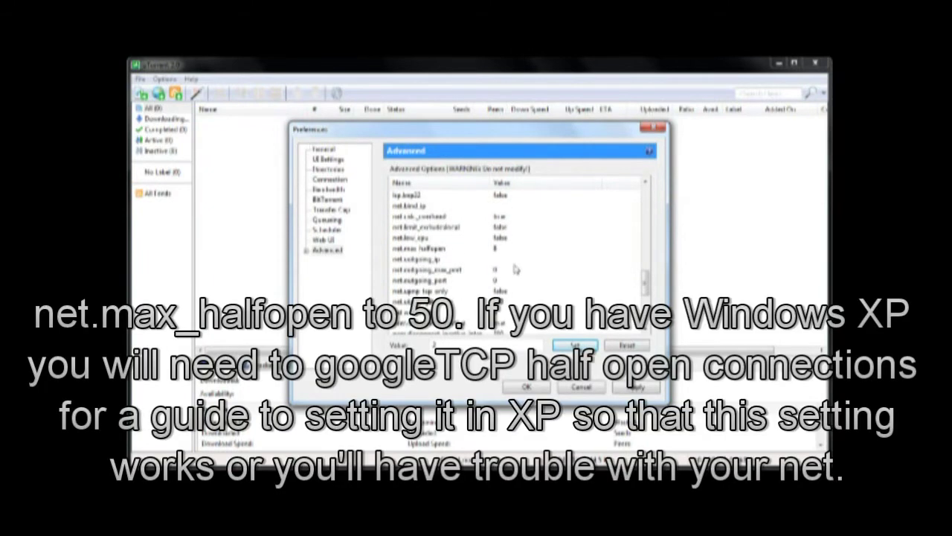
click(499, 250)
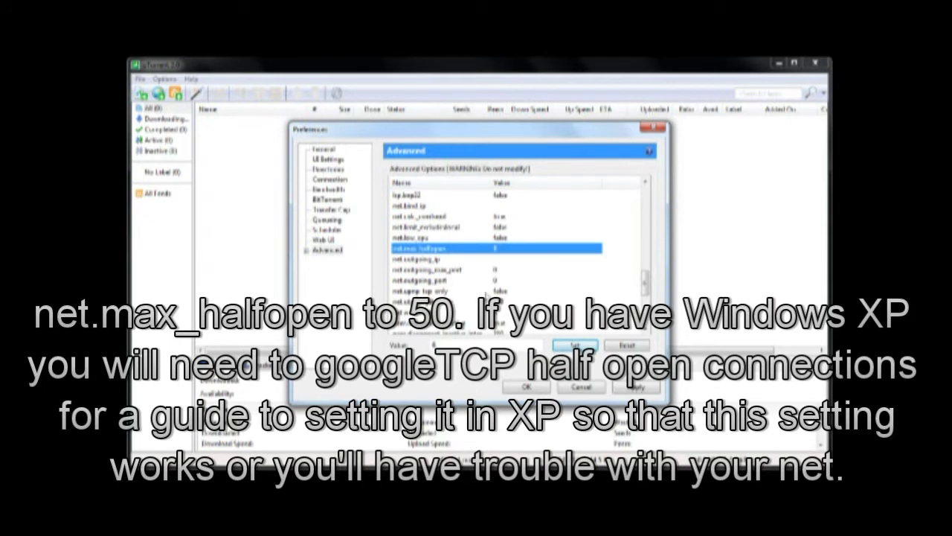
click(434, 347)
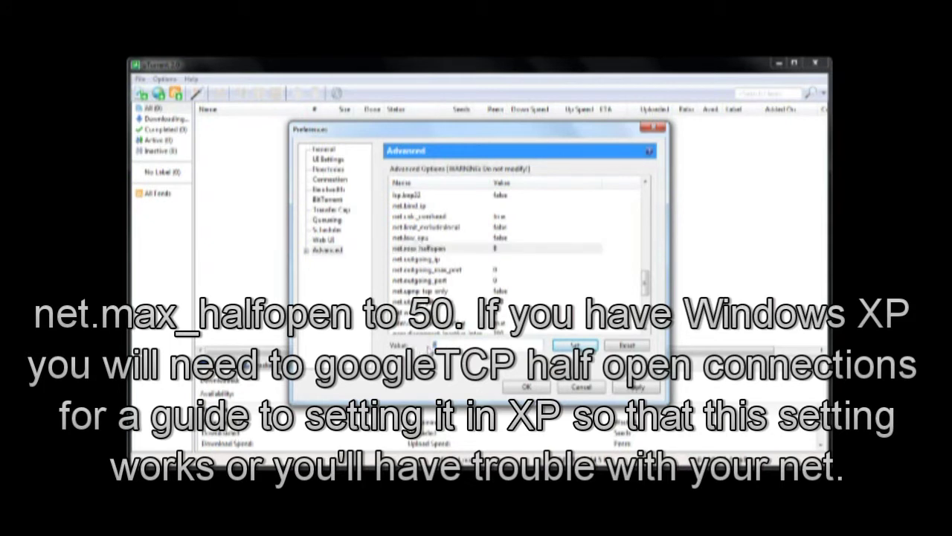
click(574, 346)
click(533, 389)
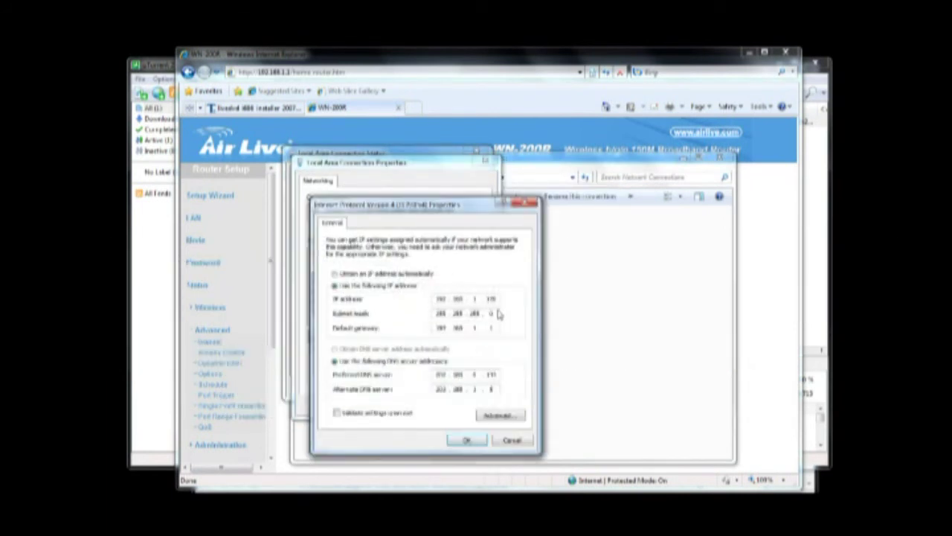
Dismiss the IPv4 and Local Area Connection properties without changes, and close the connection status and Network Connections windows
click(511, 440)
click(485, 408)
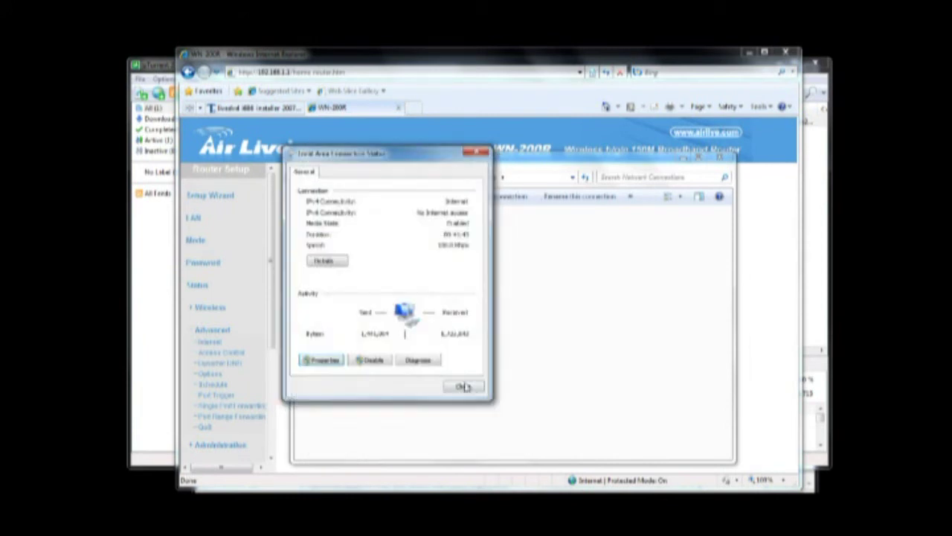
click(463, 386)
click(719, 156)
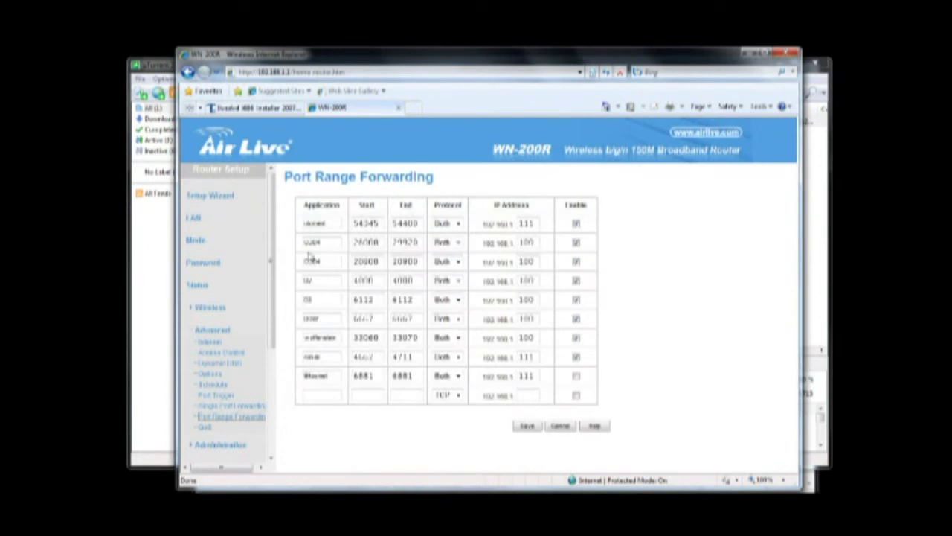
Set the last part of the utorrent port-forwarding rule's IP address to 120, save the rules and close the router page
double_click(528, 224)
text(120)
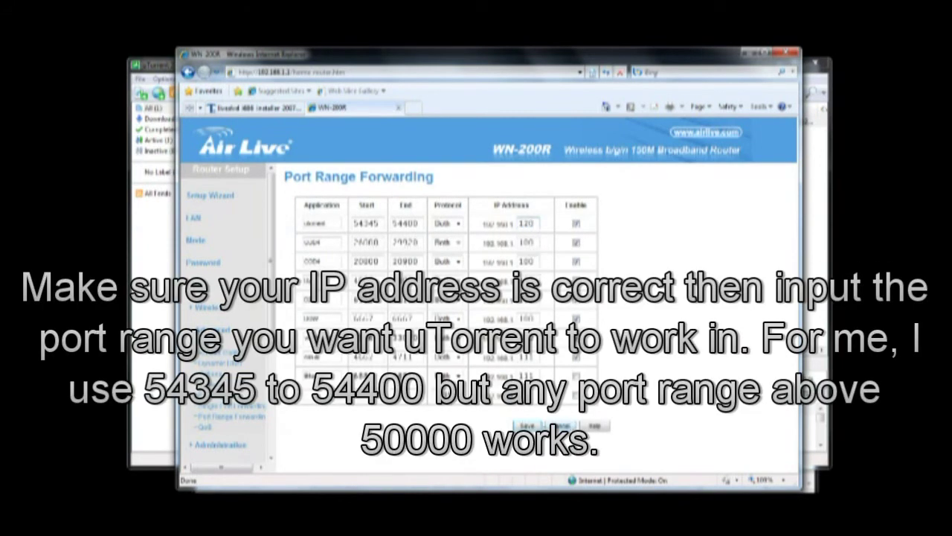
click(527, 426)
click(398, 108)
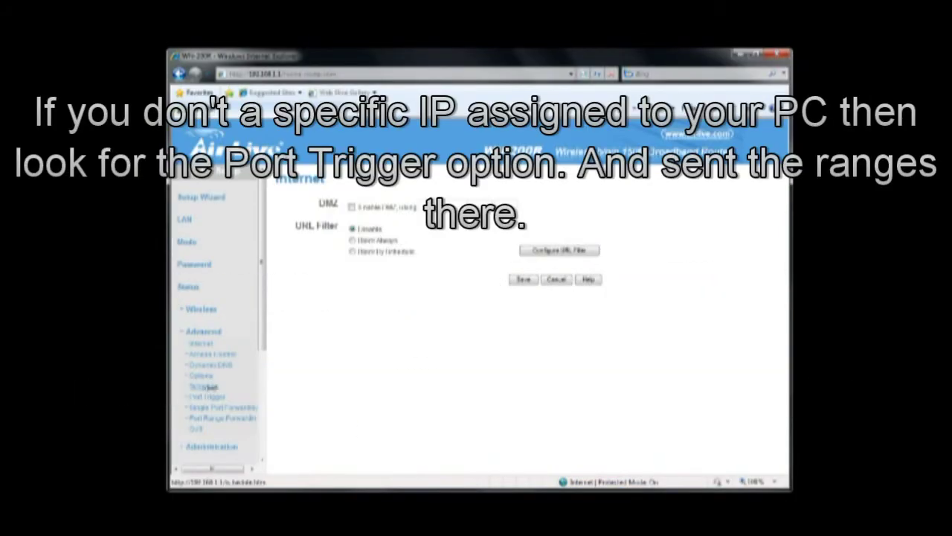
Enable the first Port Trigger entry on the router and name it utorrent
click(208, 395)
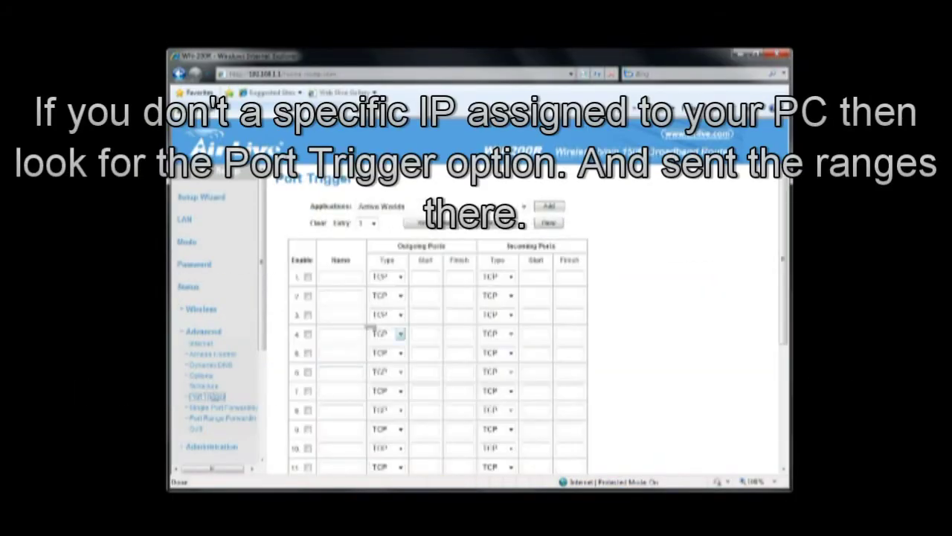
click(307, 277)
click(331, 277)
text(awb)
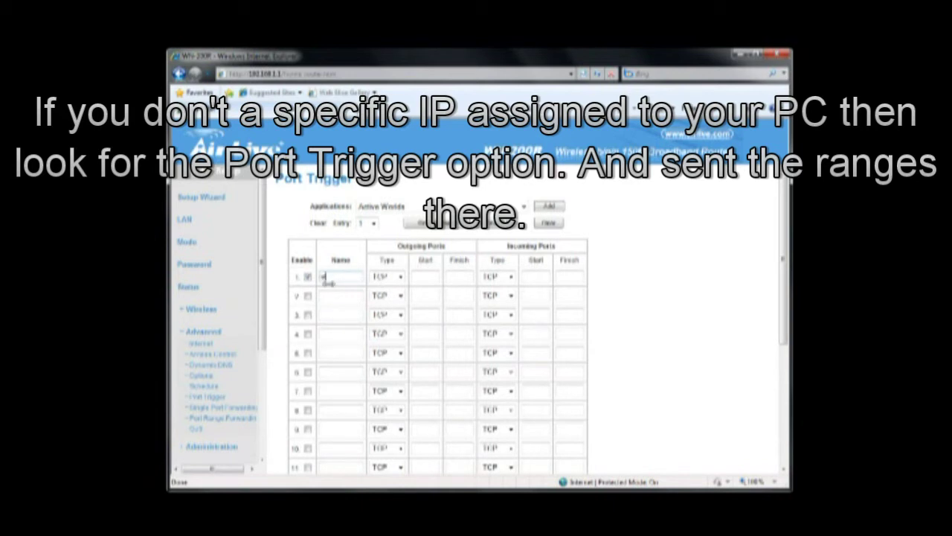
Set both the outgoing and incoming protocol types of the utorrent trigger entry to BOTH
click(384, 275)
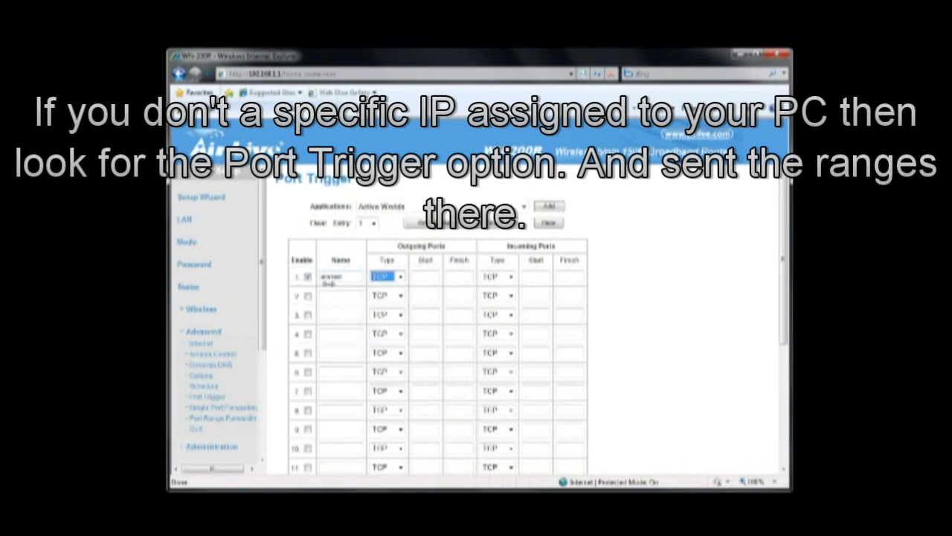
click(400, 277)
click(381, 305)
click(510, 277)
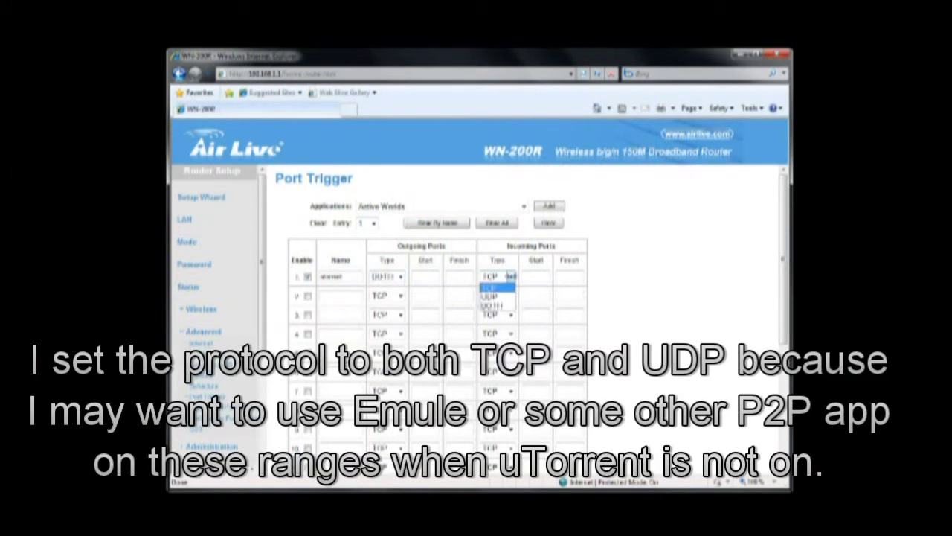
click(497, 305)
Enter 54345 to 54400 as the outgoing and incoming port ranges of the utorrent trigger entry and save the table
click(414, 276)
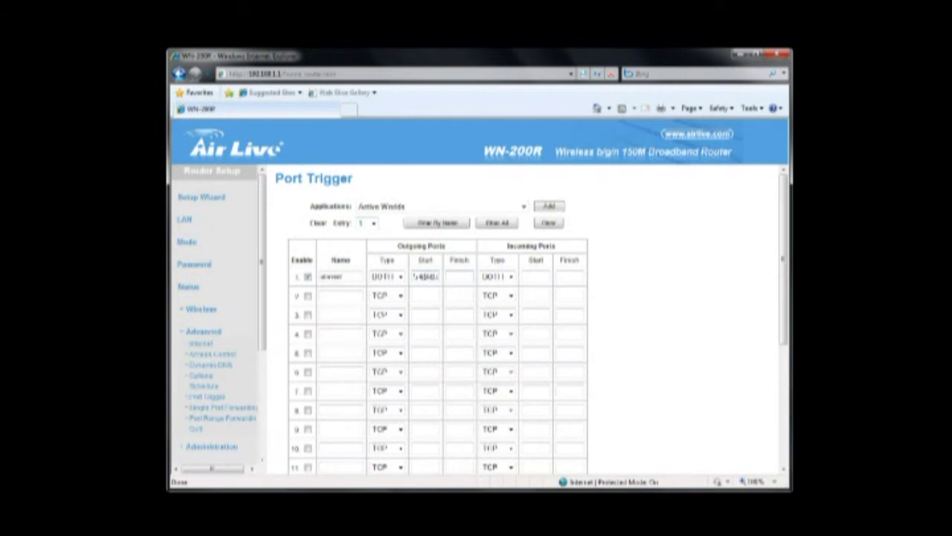
key(Tab)
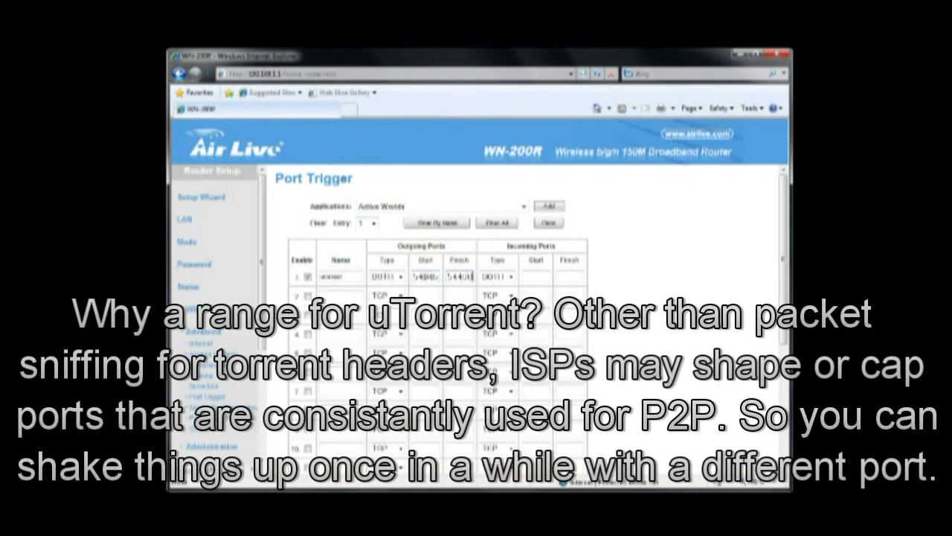
click(535, 273)
text(5)
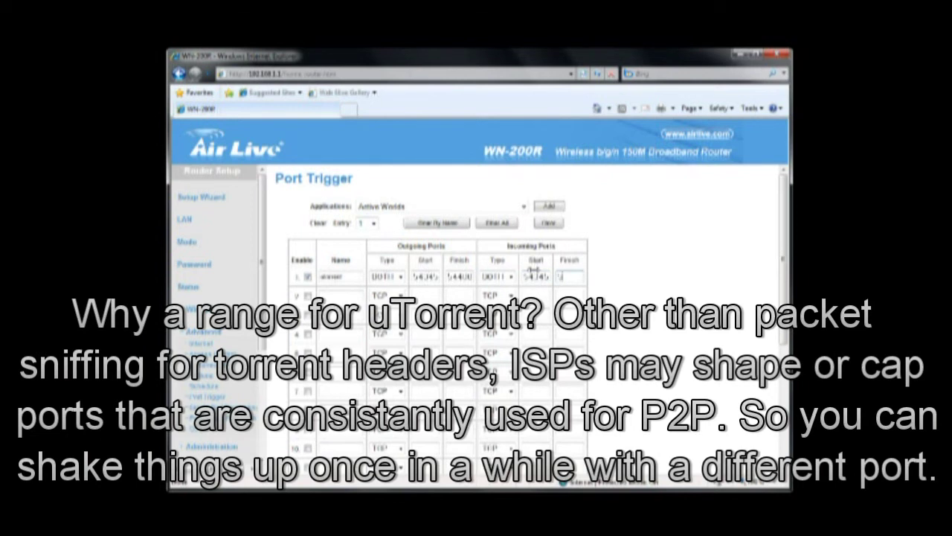
text(4400)
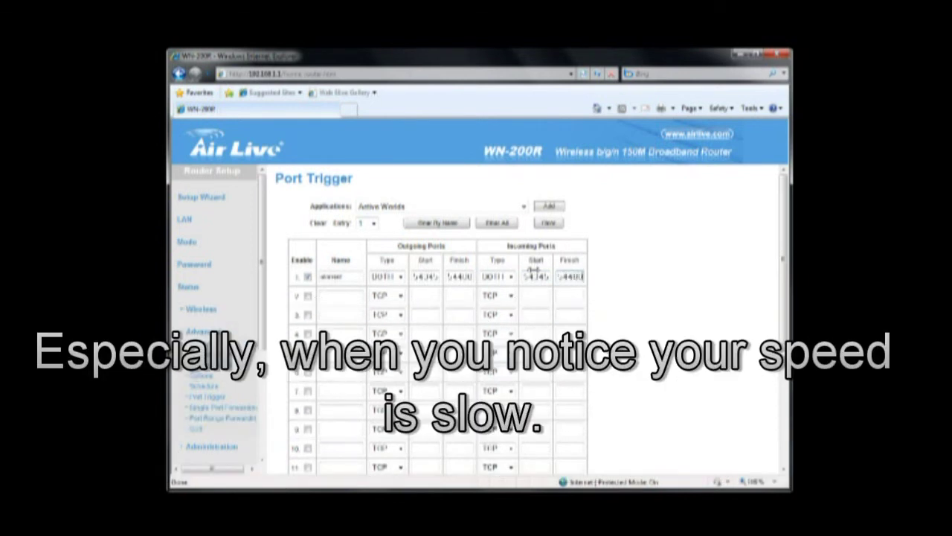
drag(784, 256, 777, 403)
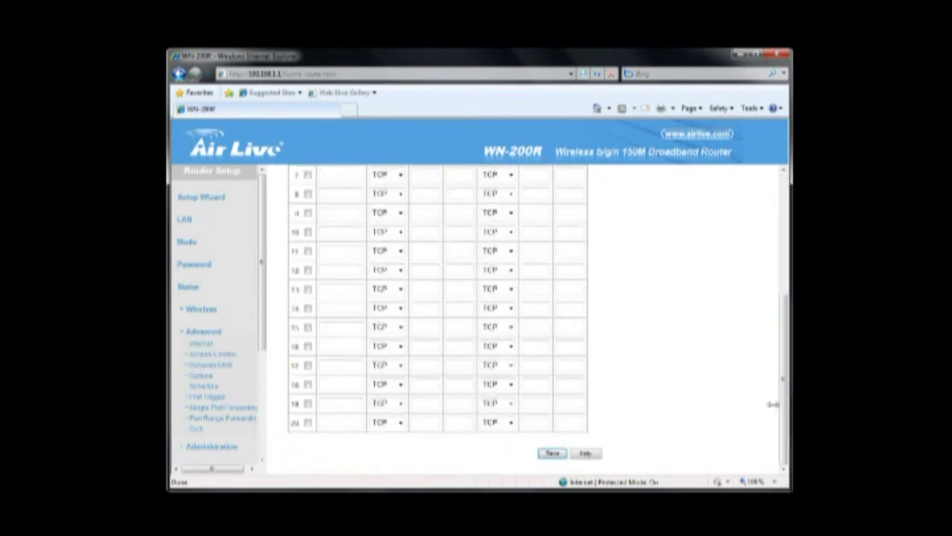
click(551, 451)
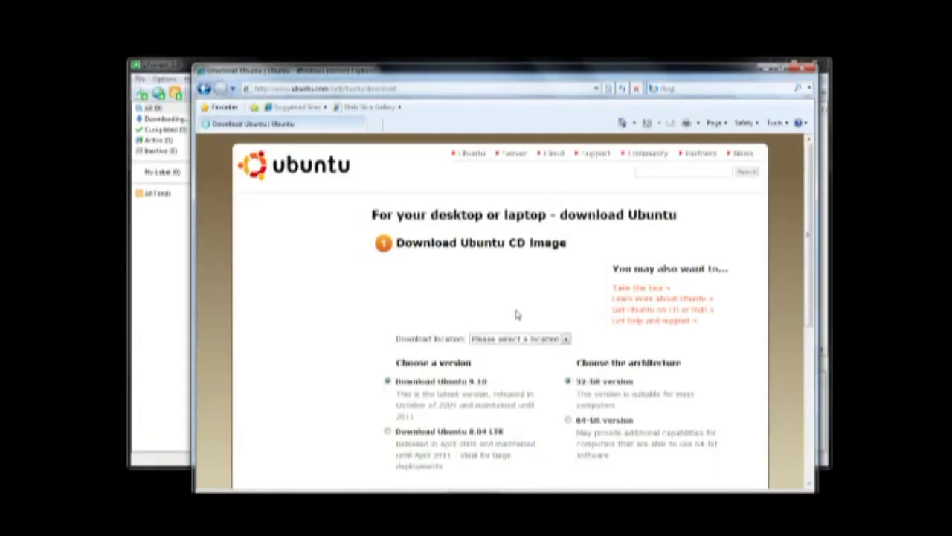
scroll(518, 316, down, 3)
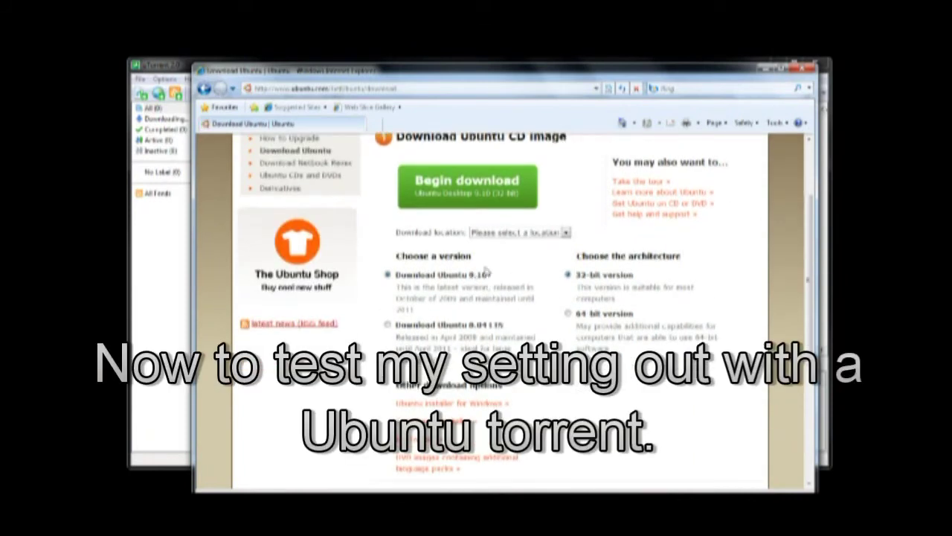
click(550, 235)
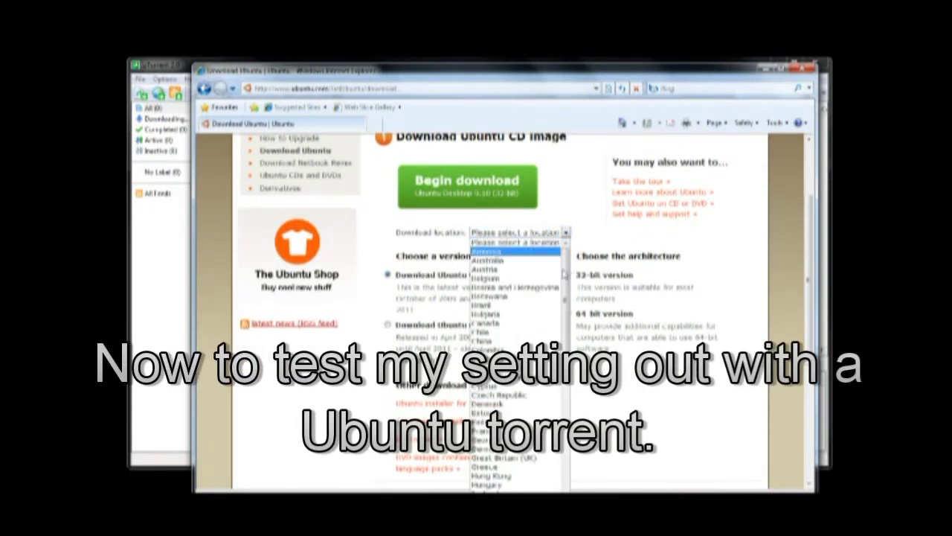
click(552, 244)
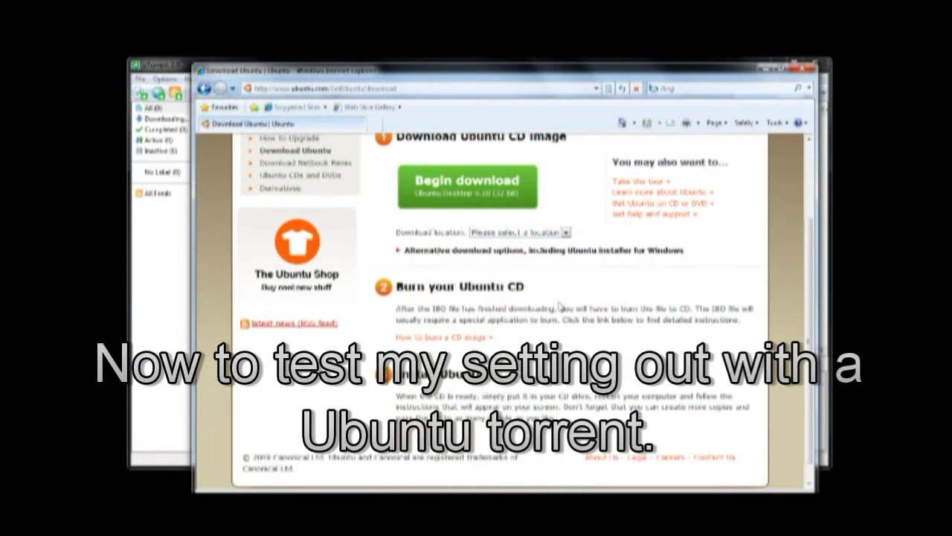
scroll(562, 307, up, 2)
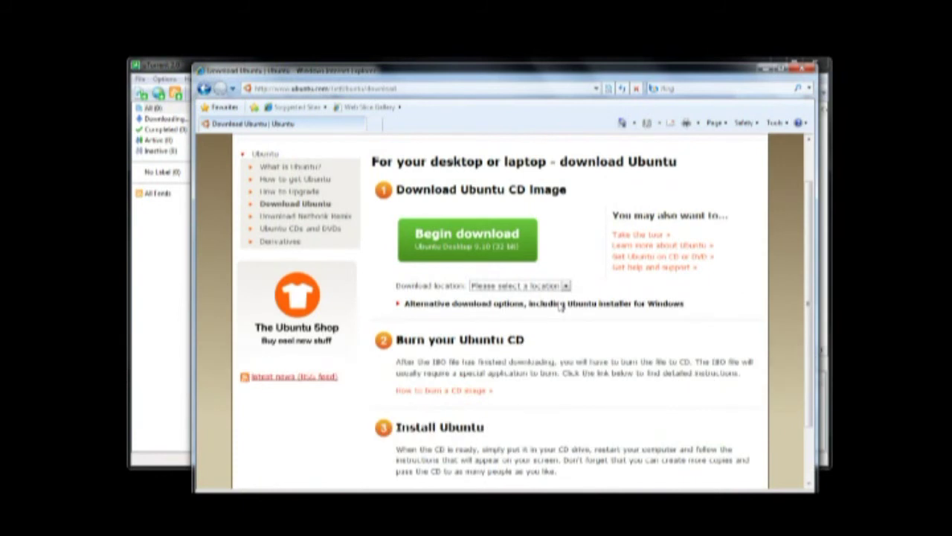
click(561, 305)
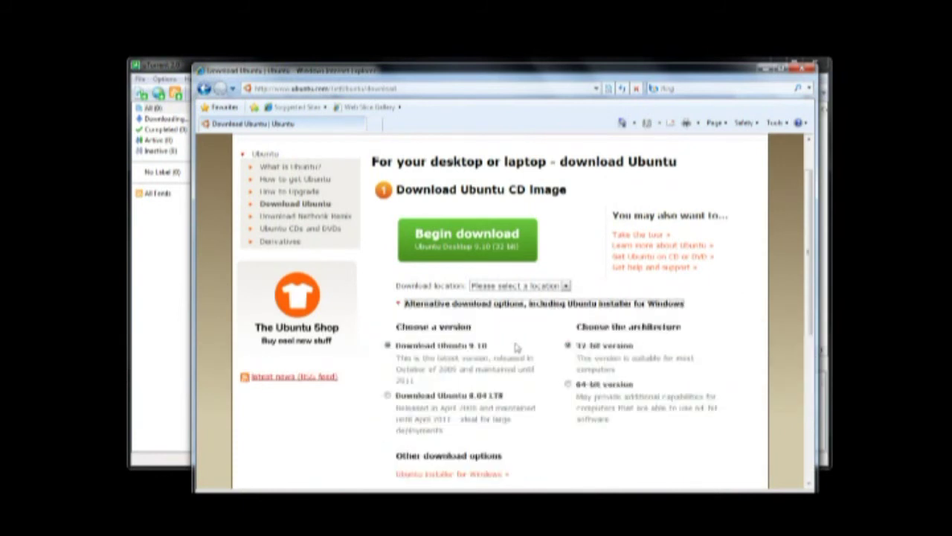
Open the Bit Torrent download option for Ubuntu and go to the Ubuntu 9.10 torrent list
scroll(527, 356, down, 3)
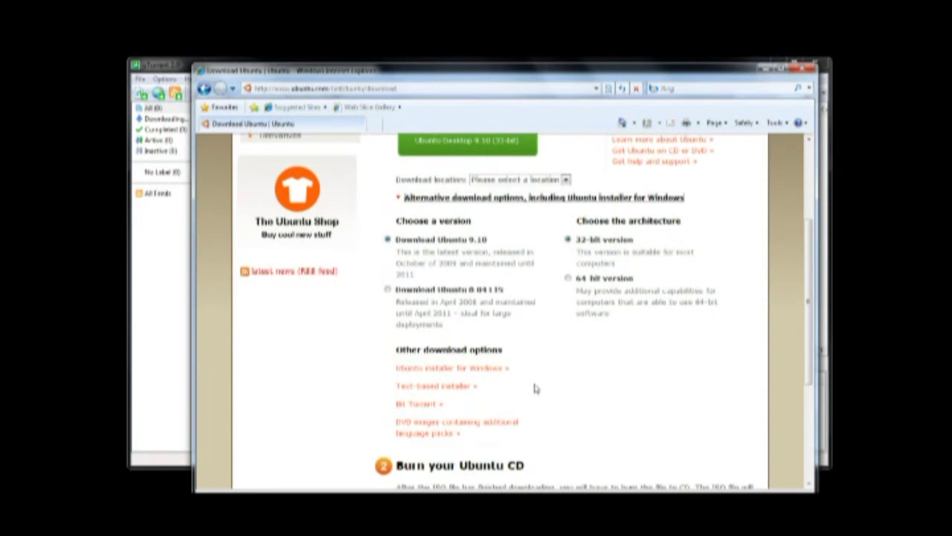
click(431, 404)
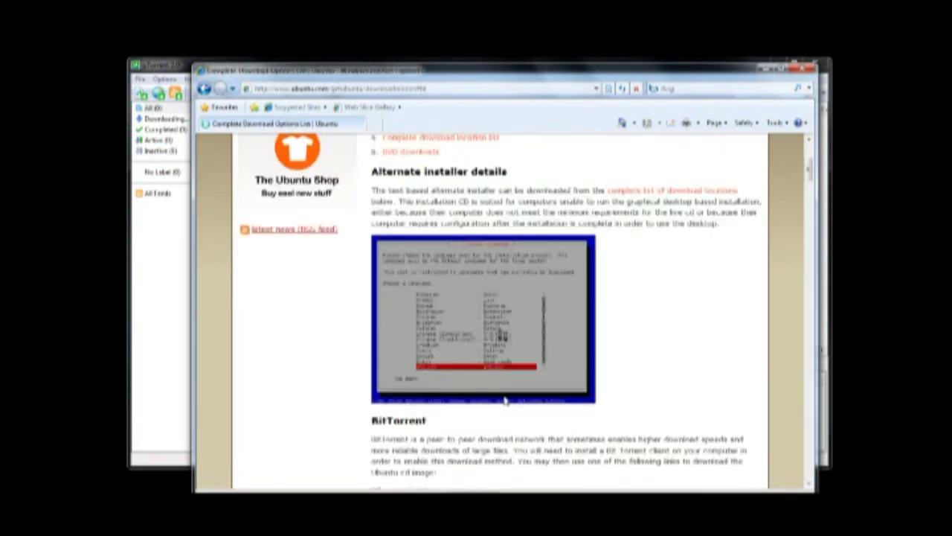
scroll(669, 340, down, 3)
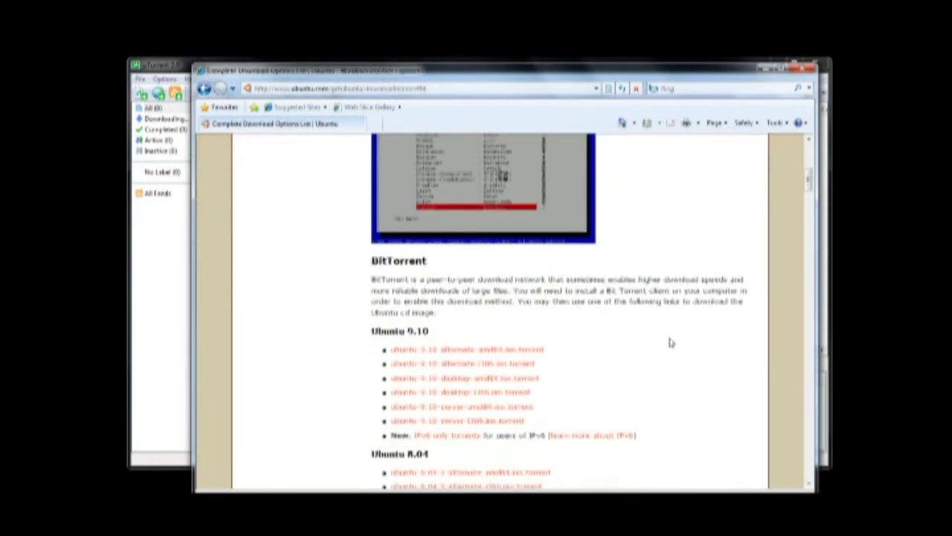
scroll(668, 333, down, 2)
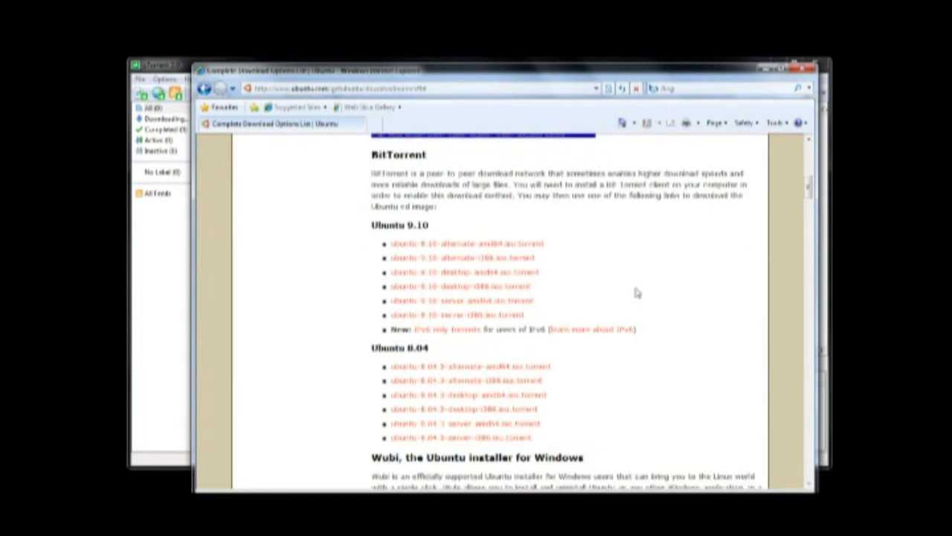
Open ubuntu-9.10-alternate-amd64.iso.torrent directly in µTorrent, allow the program to launch and add the torrent with the default options
right_click(462, 250)
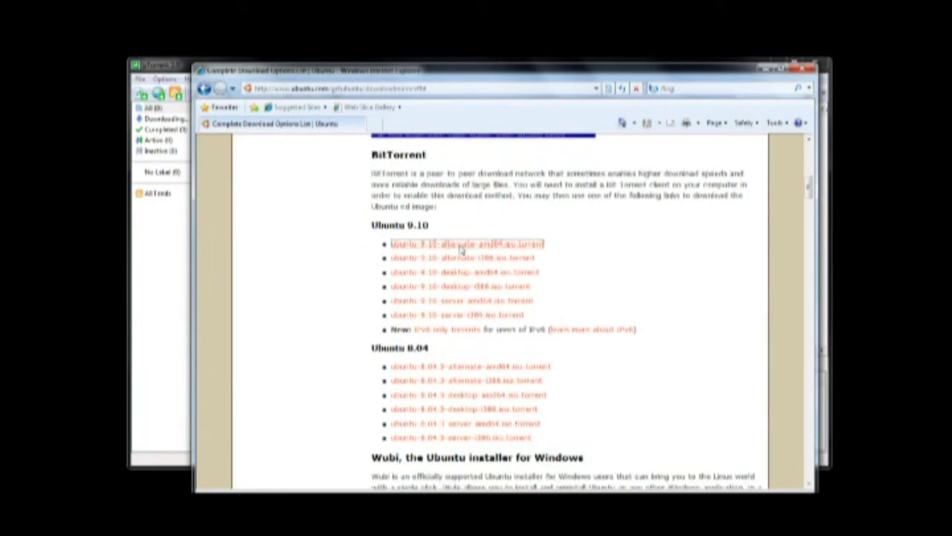
click(488, 254)
click(369, 271)
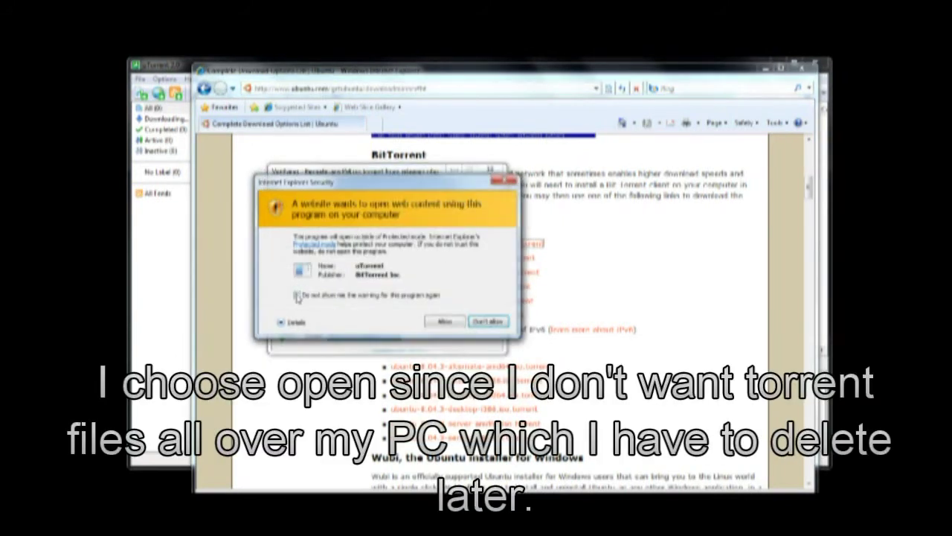
click(444, 321)
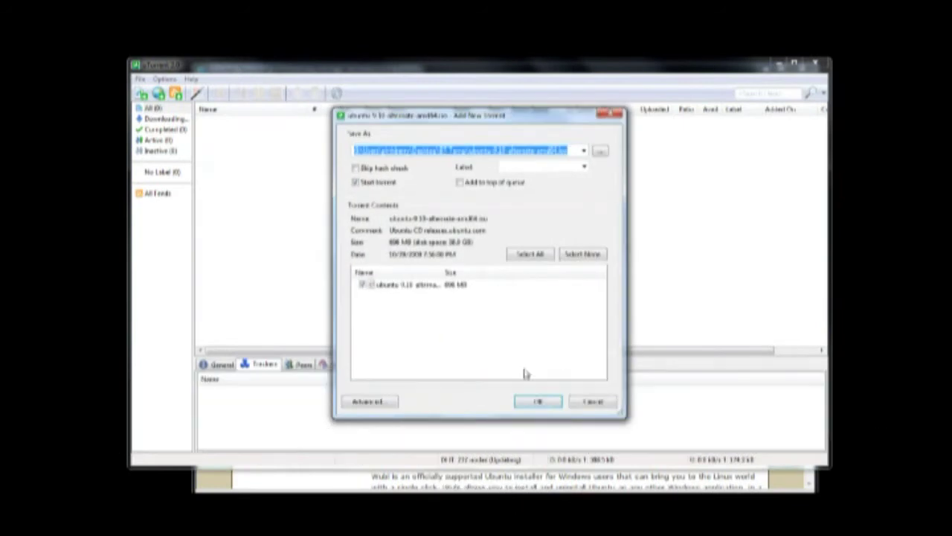
click(542, 400)
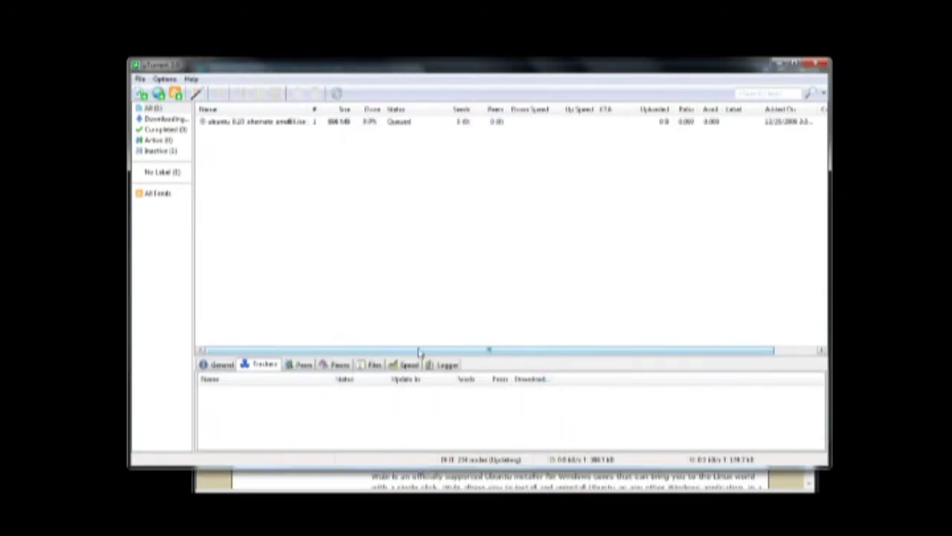
Examine the Ubuntu torrent's tracker details and the listening port in the Connection preferences, leaving the preferences unchanged
click(248, 123)
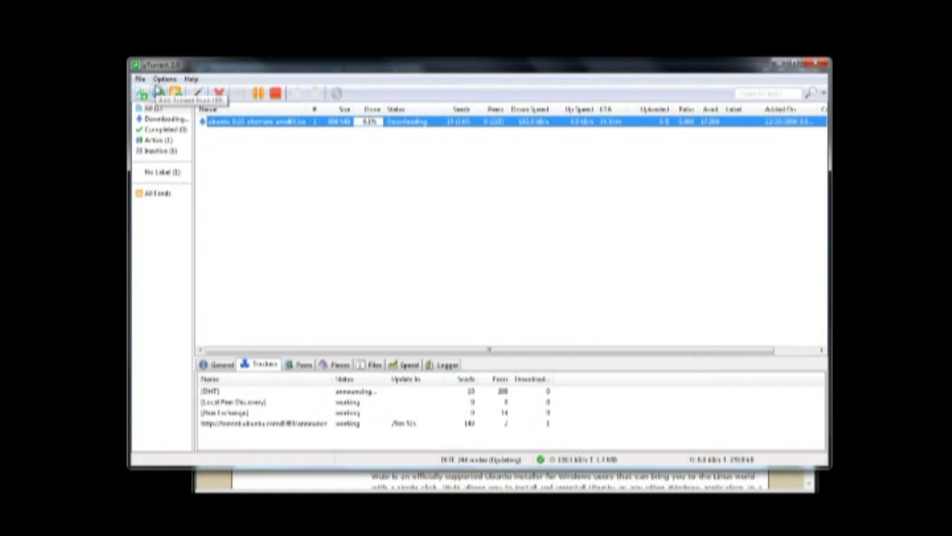
click(164, 79)
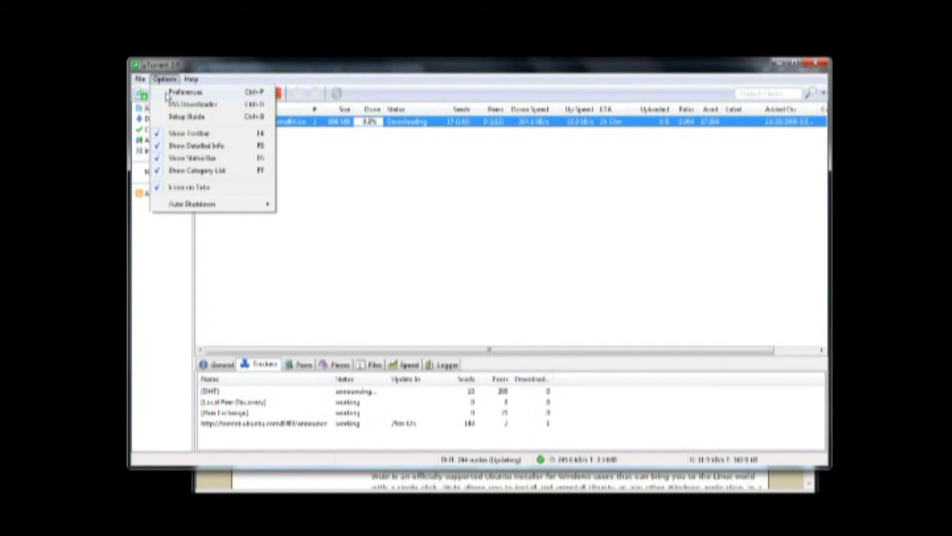
click(178, 93)
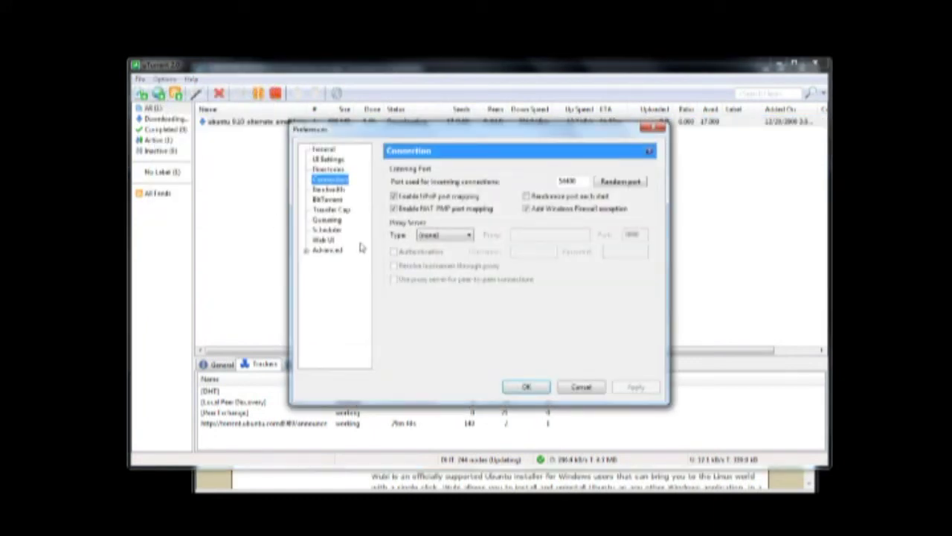
click(581, 387)
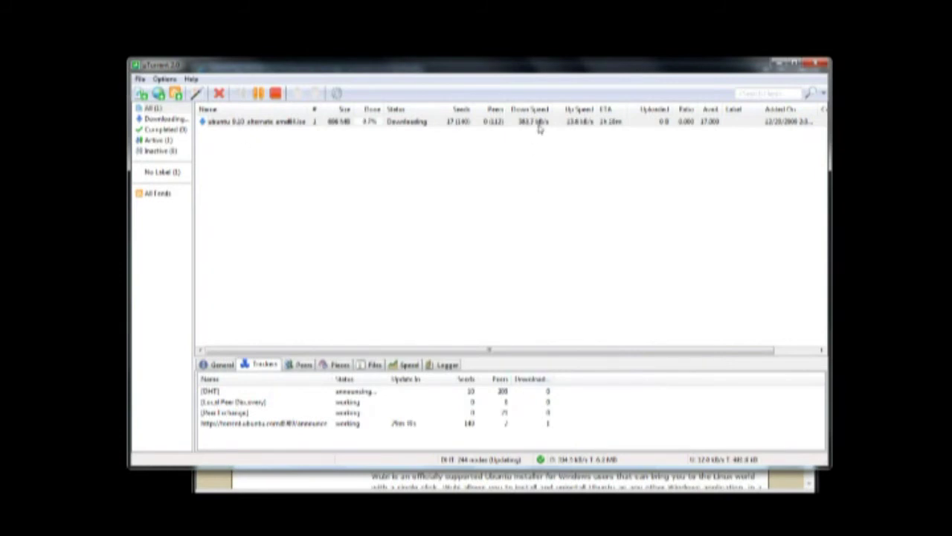
Try a global maximum of 200 connections and a maximum of 2329 connected peers per torrent in the Bandwidth preferences
click(163, 79)
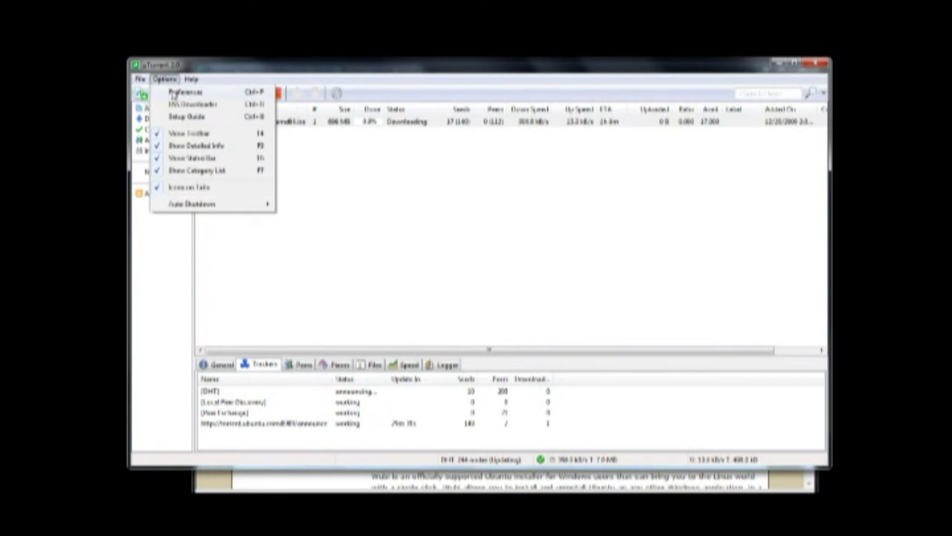
click(178, 92)
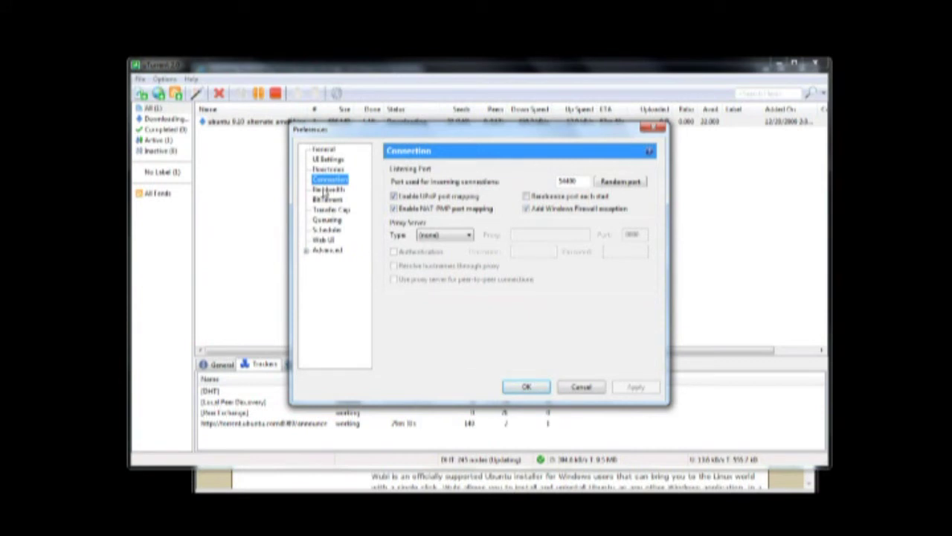
click(326, 189)
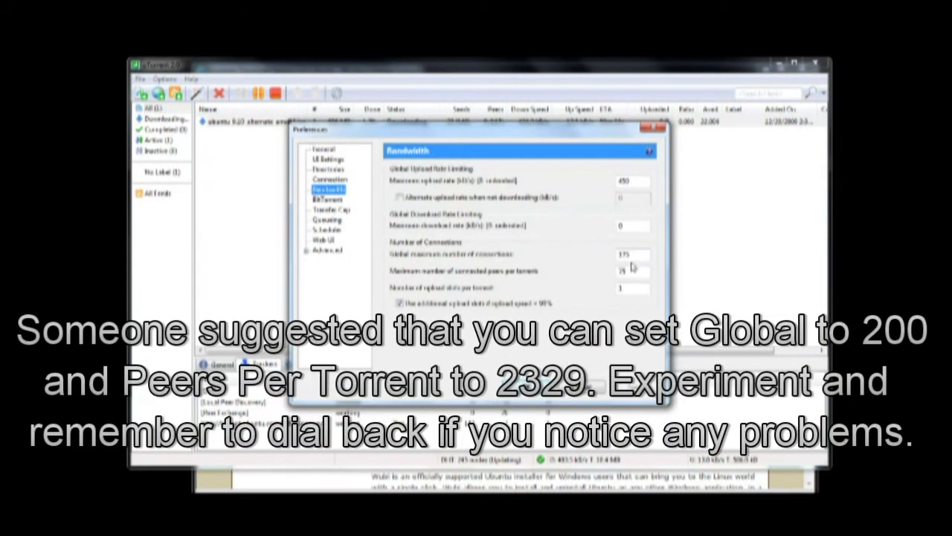
double_click(632, 256)
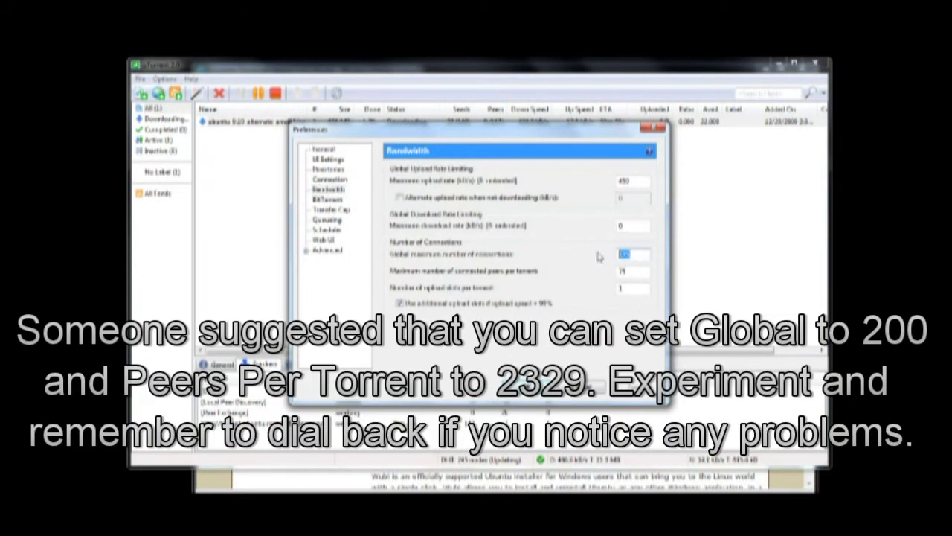
text(200)
key(Tab)
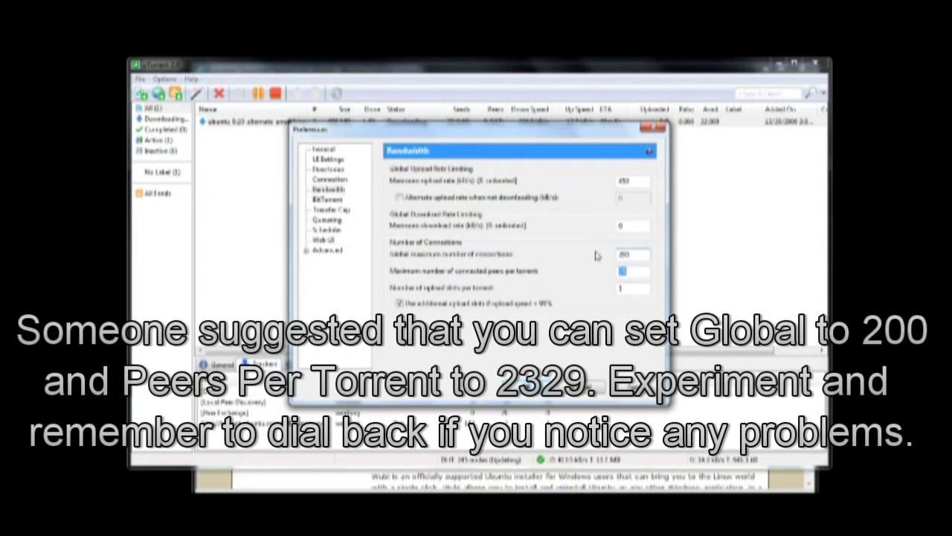
text(2329)
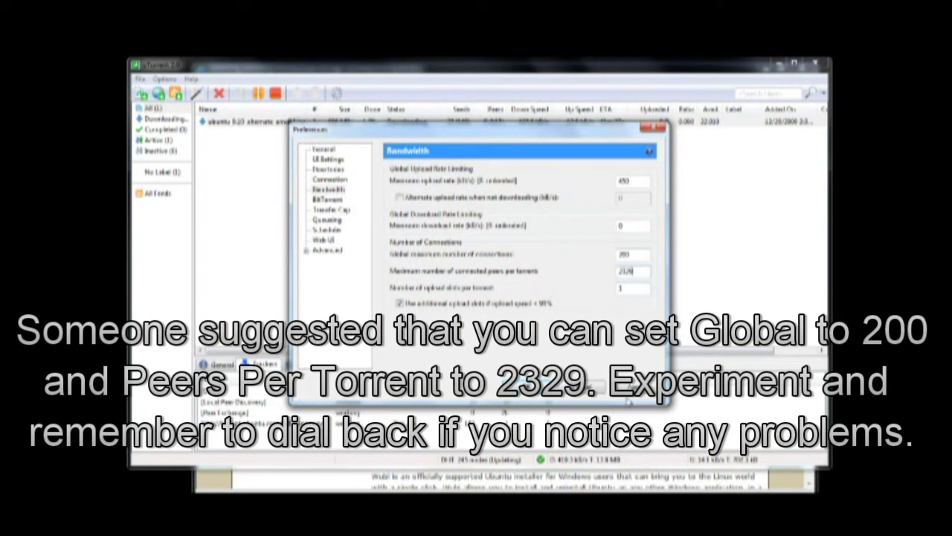
click(532, 395)
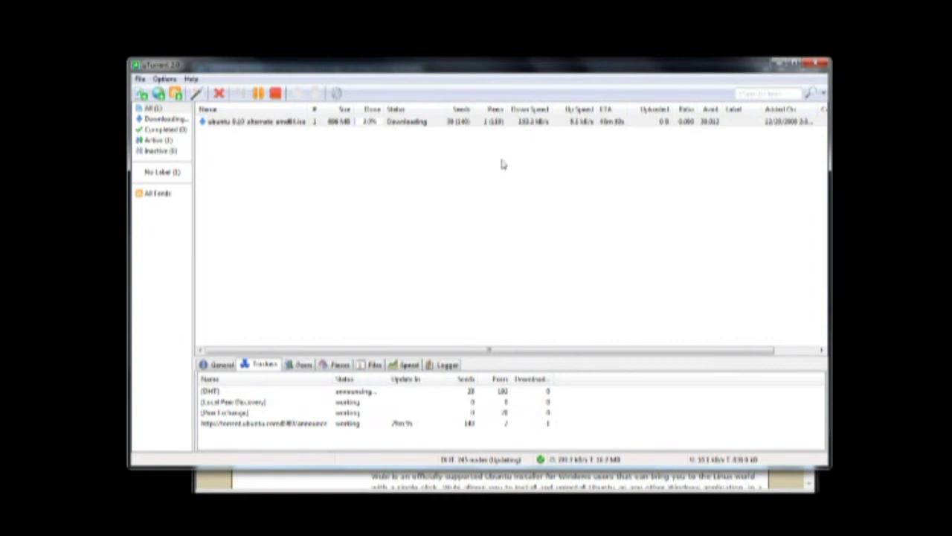
Set the global maximum number of connections to 175 and the maximum connected peers per torrent to 50 in the Bandwidth preferences
click(164, 79)
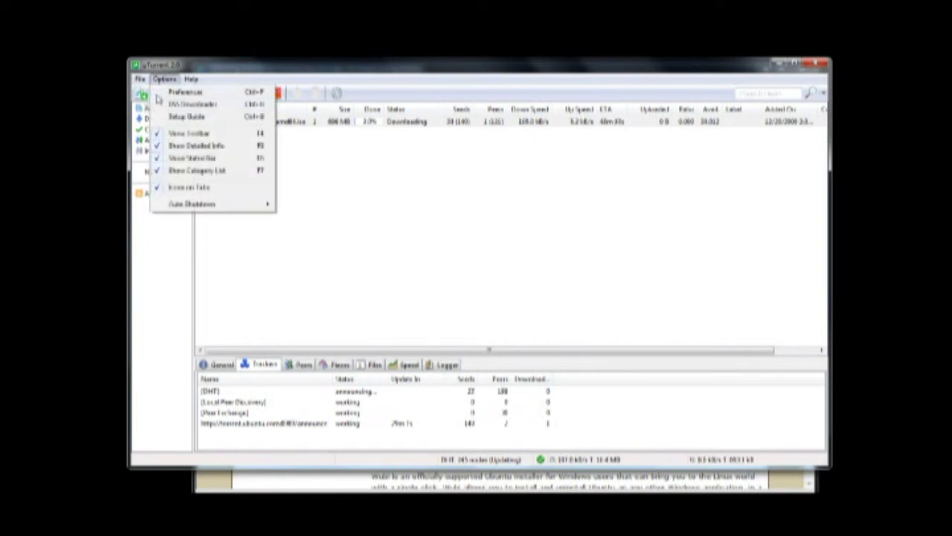
click(178, 93)
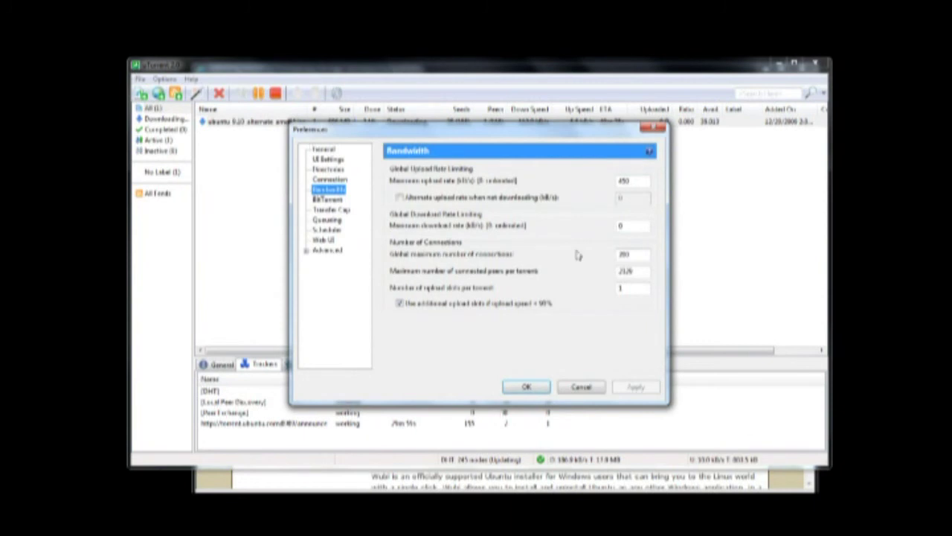
double_click(626, 255)
text(175)
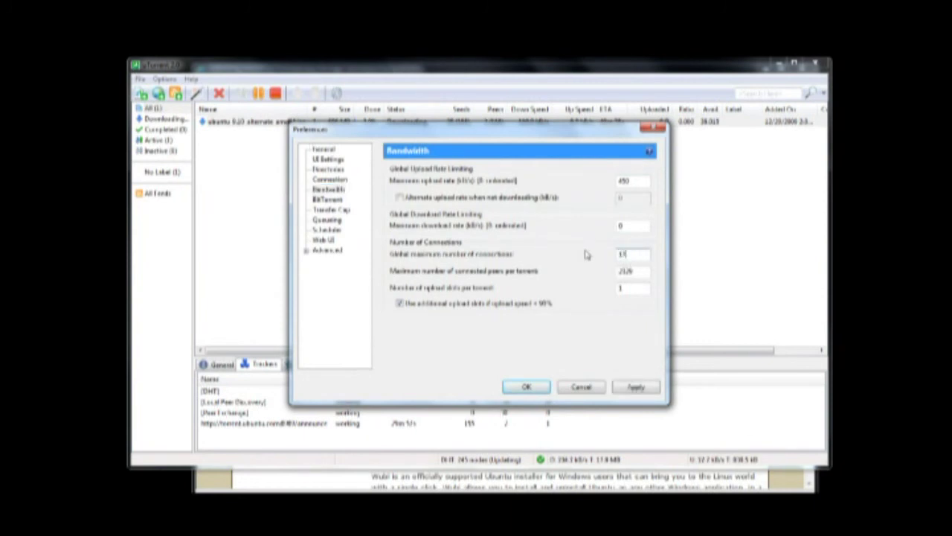
double_click(639, 272)
text(50)
click(634, 386)
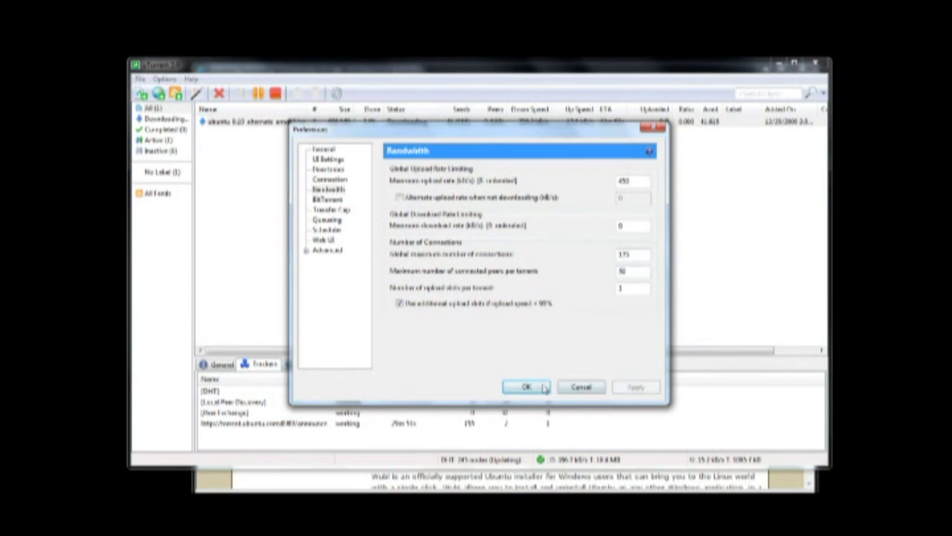
click(525, 386)
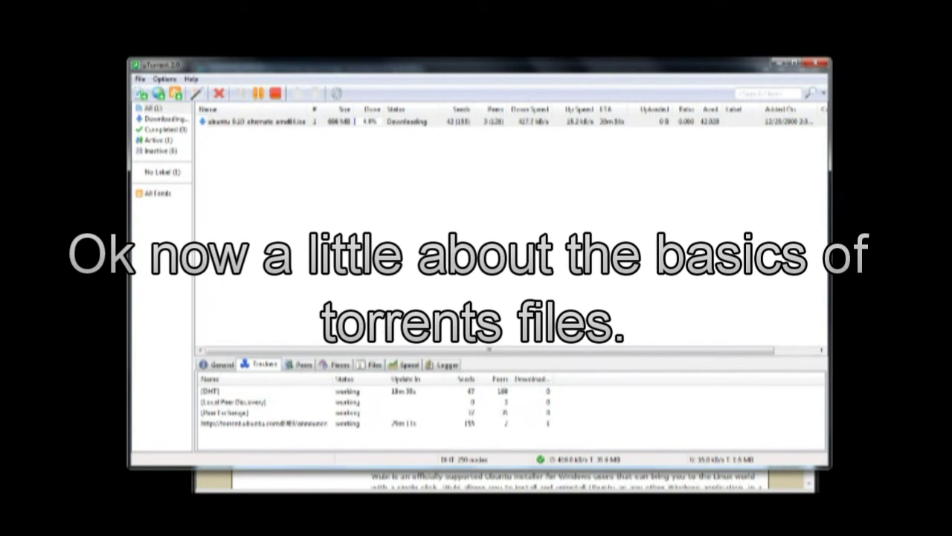
key(alt+Tab)
click(329, 90)
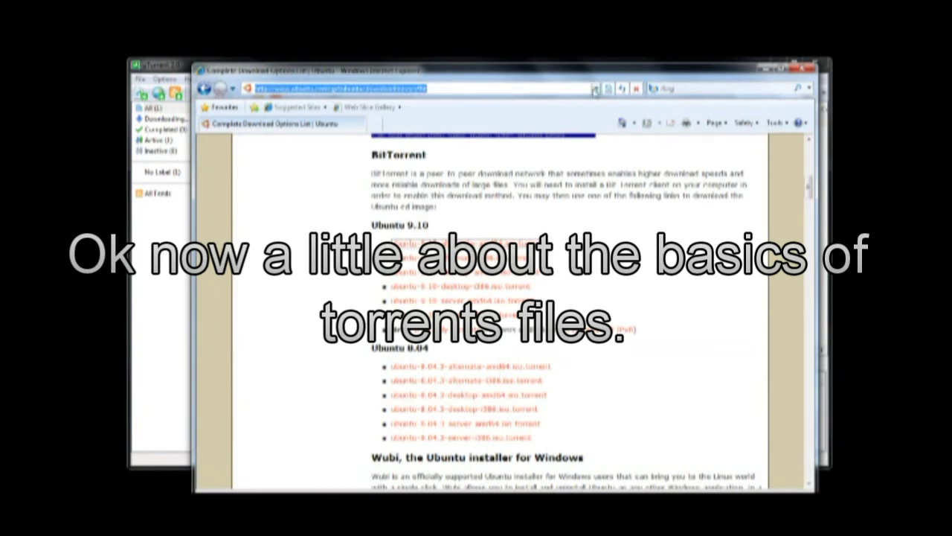
text(www.)
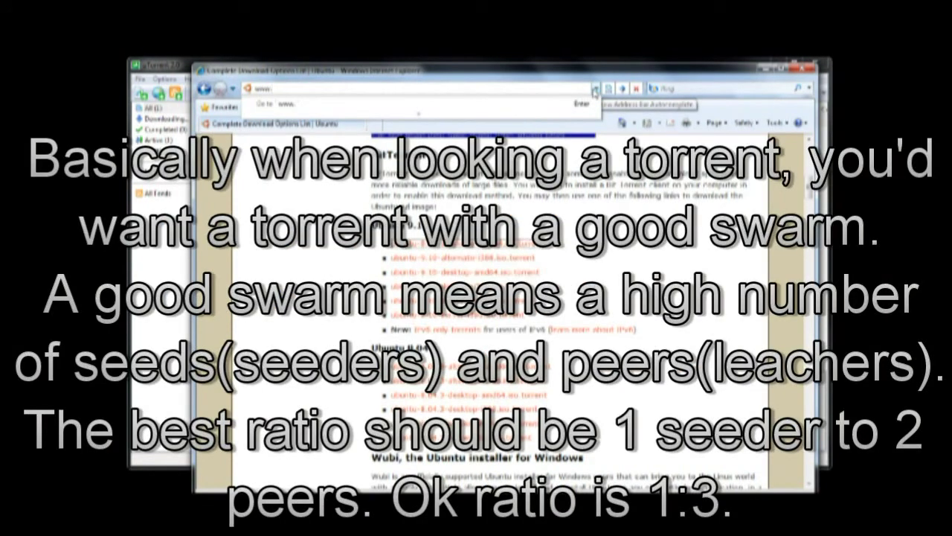
text(torrent)
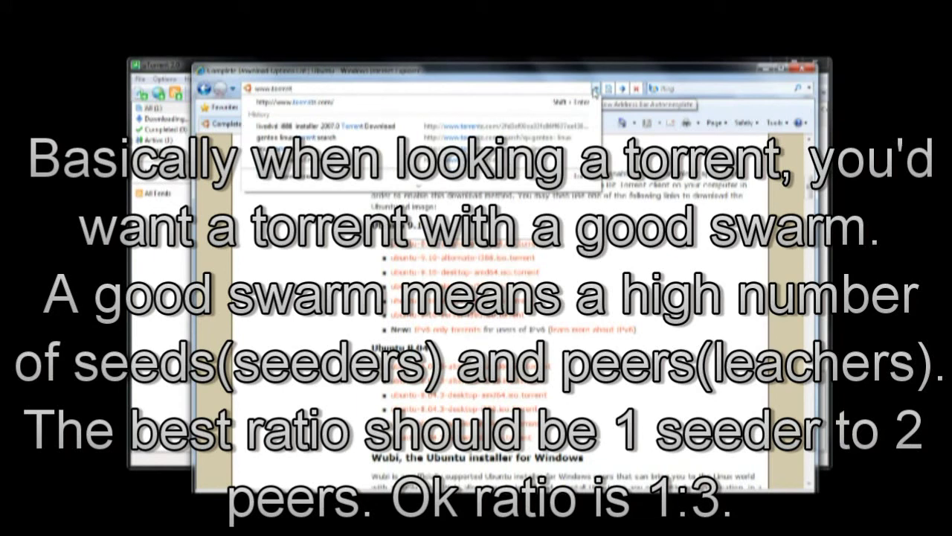
text(z)
key(shift+Return)
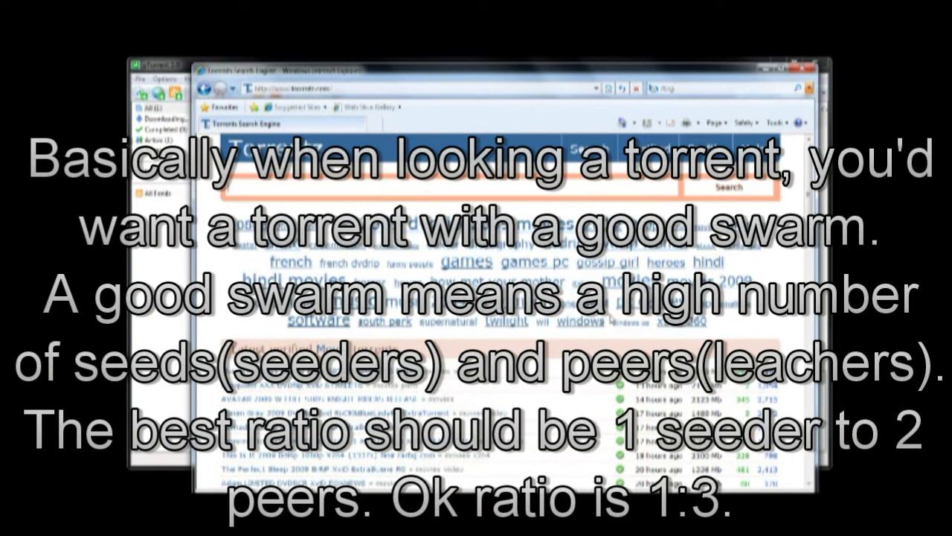
Look over the verified torrent lists, search for Ubuntu torrents and open the thepiratebay.org location of kubuntu-9.10-dvd-amd64.iso
scroll(817, 251, down, 5)
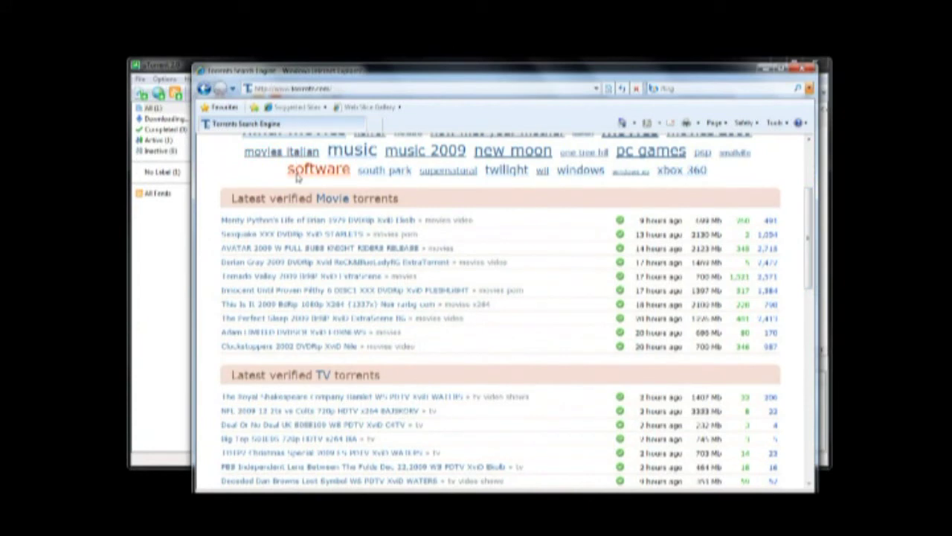
scroll(462, 303, down, 3)
scroll(500, 312, down, 10)
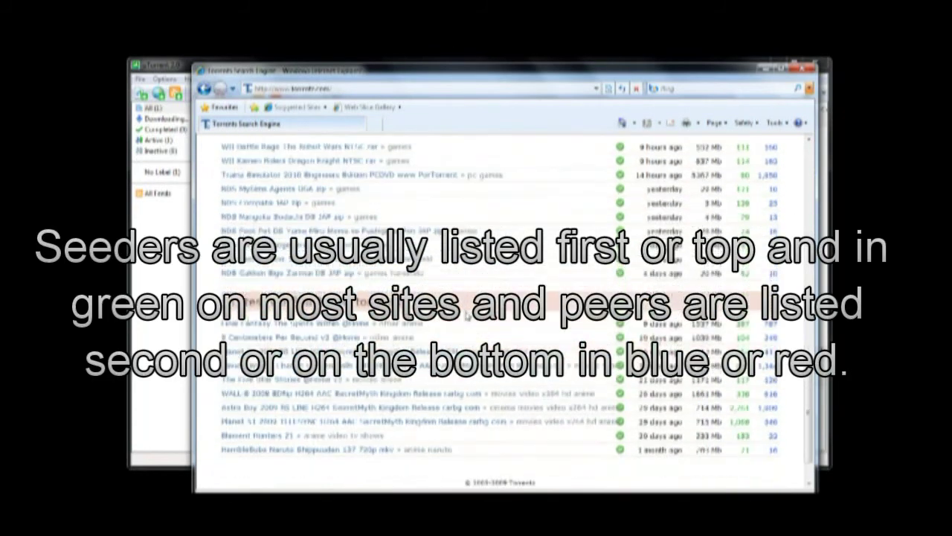
scroll(501, 313, up, 10)
scroll(444, 265, up, 8)
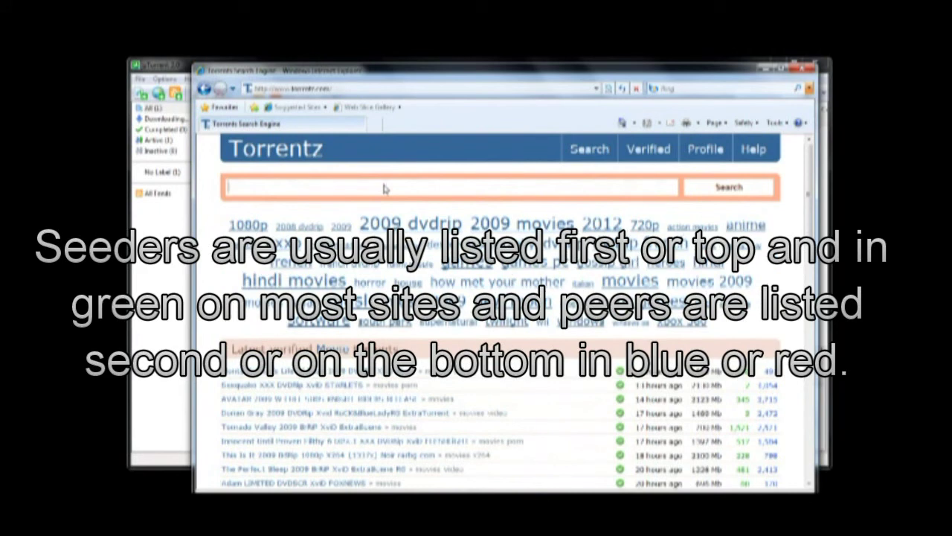
text(buntu)
key(Return)
scroll(413, 326, down, 3)
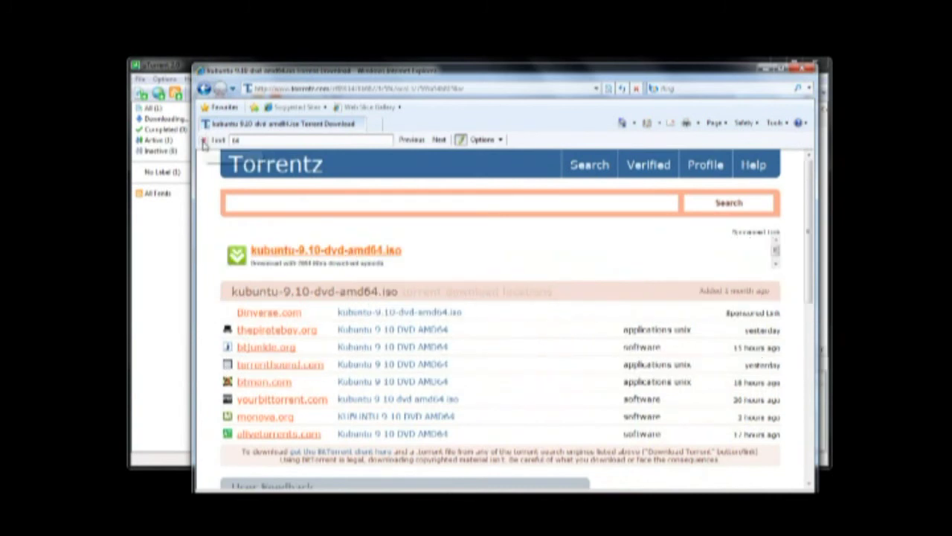
scroll(389, 251, down, 1)
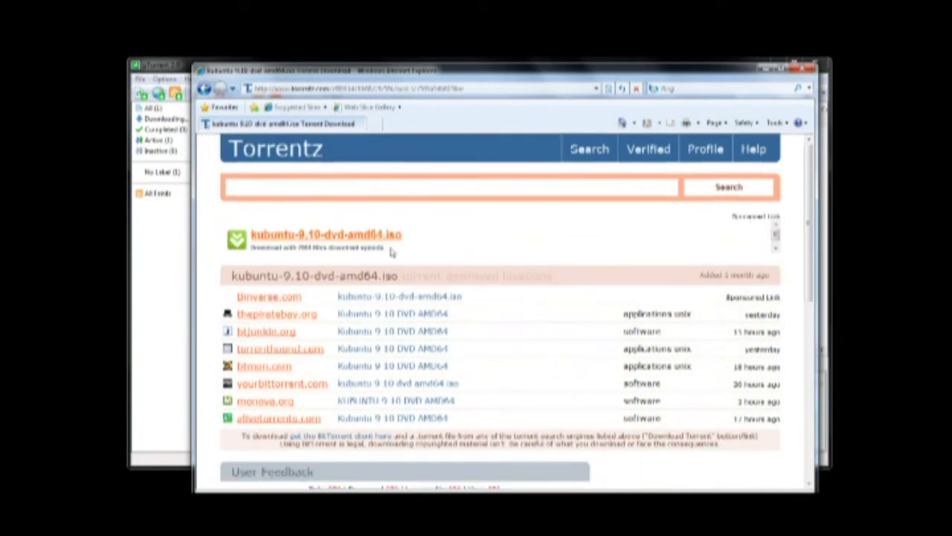
click(272, 319)
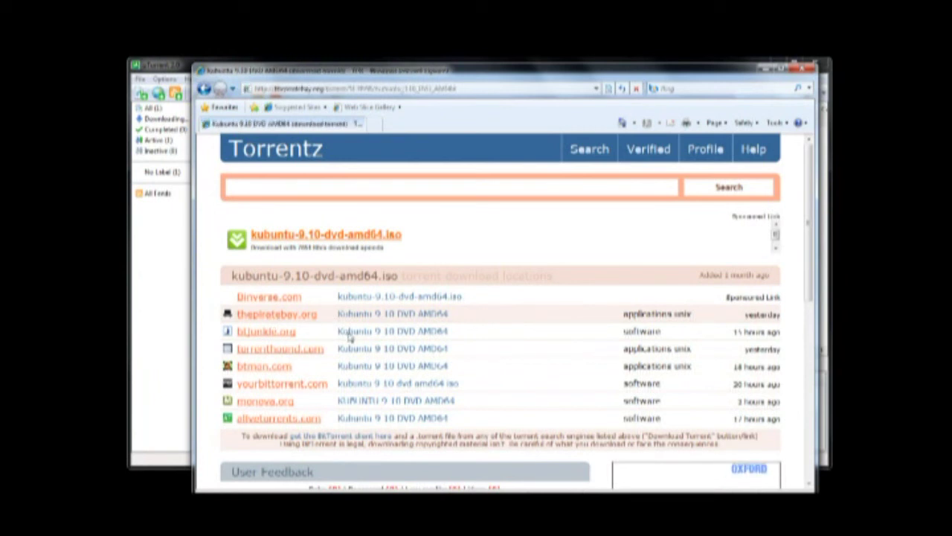
Switch to µTorrent and pause the ubuntu-9.10-alternate-amd64.iso download
click(172, 274)
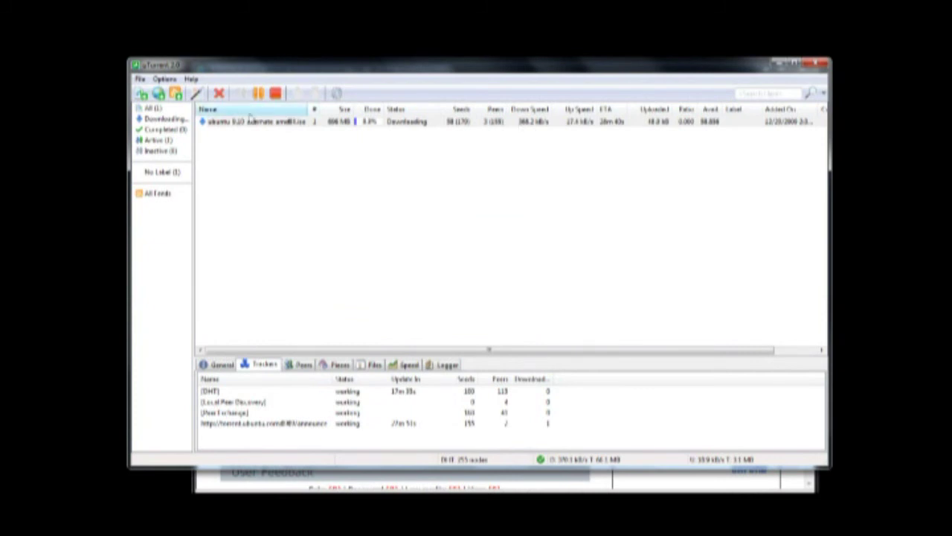
click(250, 120)
click(258, 93)
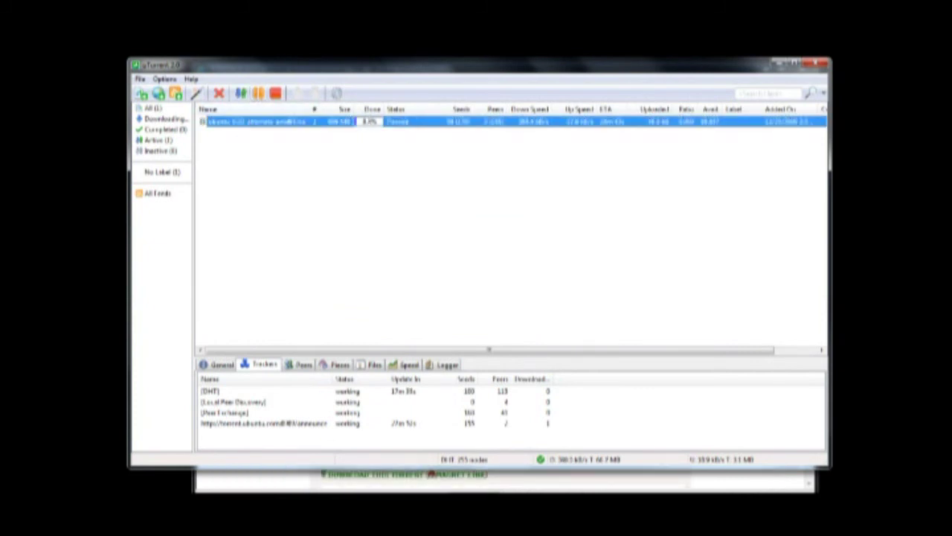
Switch back to Internet Explorer, check the Kubuntu torrent's seeders and leechers, and return to Torrentz to open its btjunkie.org location
click(327, 476)
scroll(294, 345, down, 2)
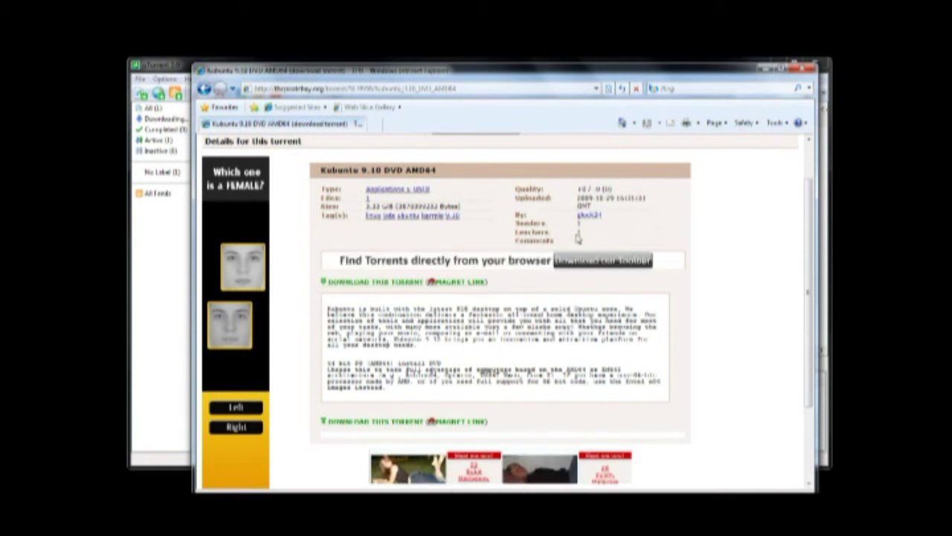
click(205, 90)
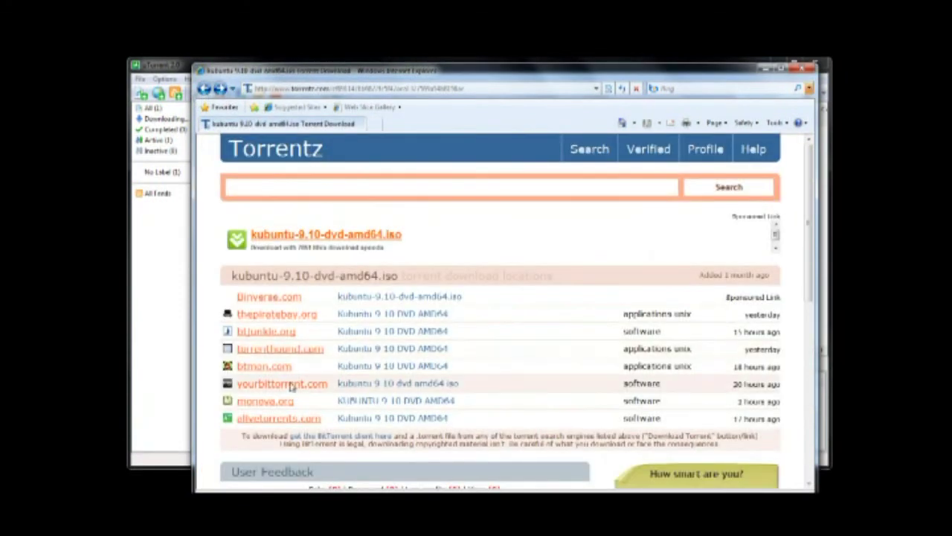
click(262, 331)
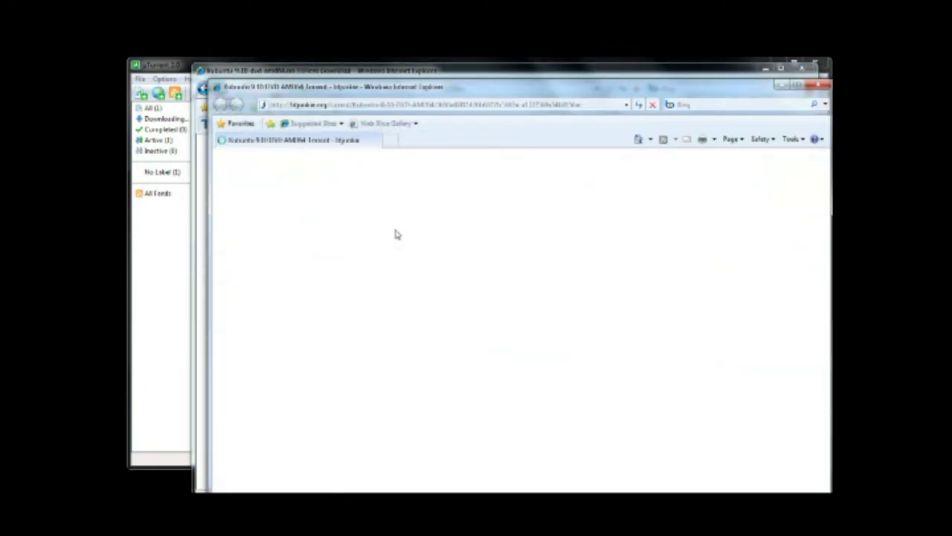